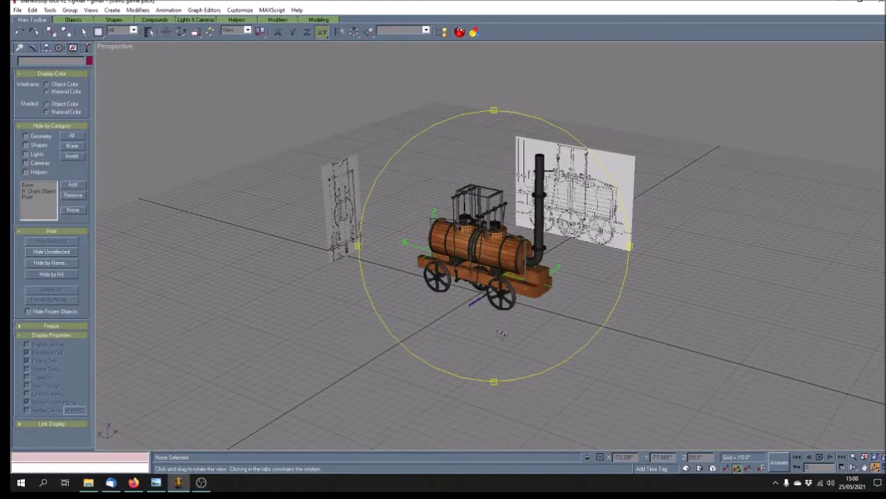
# Step: Examine the wooden-clad locomotive model from both sides and from its rear end, including a close view of the boiler and frame
pyautogui.moveTo(465, 330)
pyautogui.mouseDown()
pyautogui.moveTo(551, 338)
pyautogui.moveTo(546, 347)
pyautogui.moveTo(559, 352)
pyautogui.mouseUp()
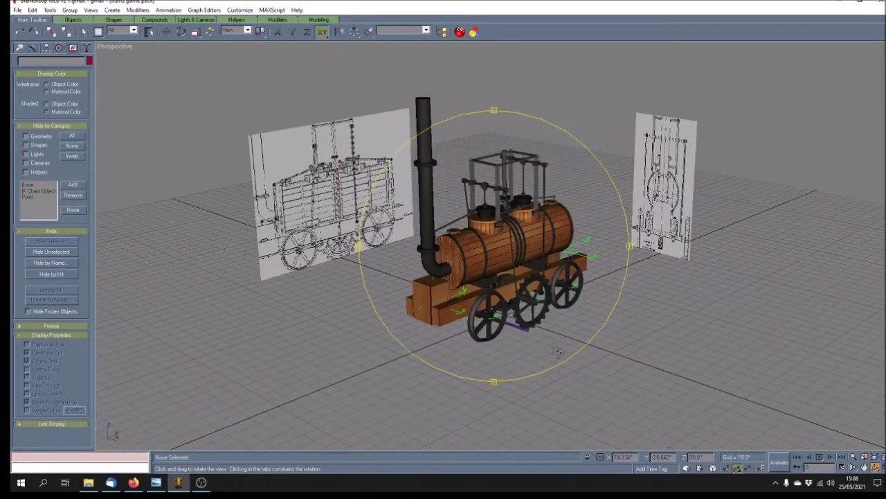
pyautogui.moveTo(559, 352); pyautogui.dragTo(547, 348)
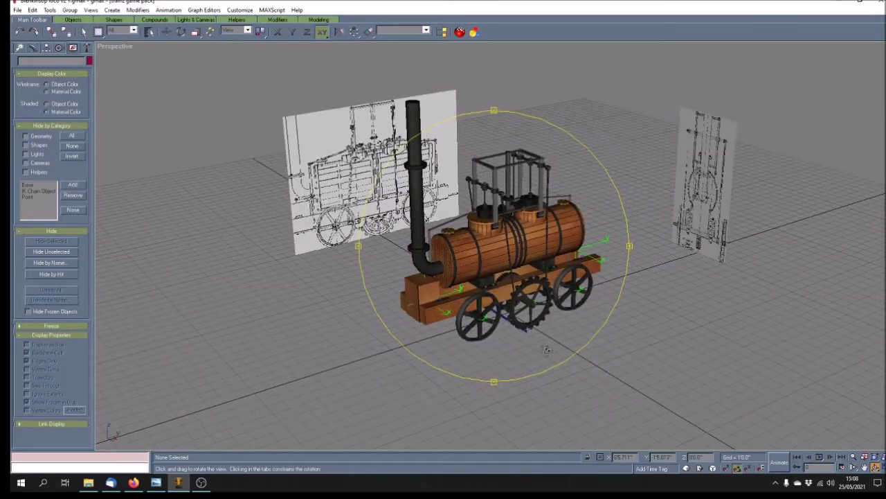
pyautogui.moveTo(546, 349)
pyautogui.mouseDown()
pyautogui.moveTo(530, 356)
pyautogui.moveTo(541, 352)
pyautogui.moveTo(512, 331)
pyautogui.moveTo(470, 331)
pyautogui.moveTo(520, 374)
pyautogui.mouseUp()
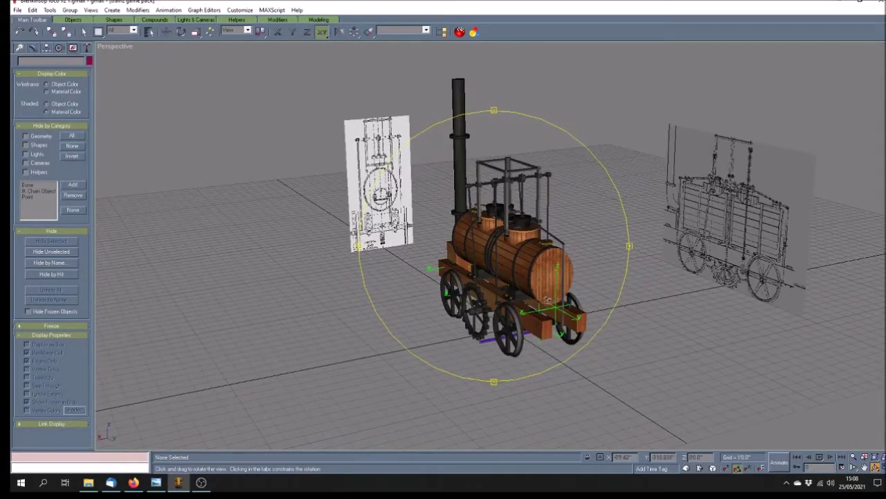
pyautogui.moveTo(546, 352); pyautogui.dragTo(545, 357)
pyautogui.scroll(2, 555, 335)
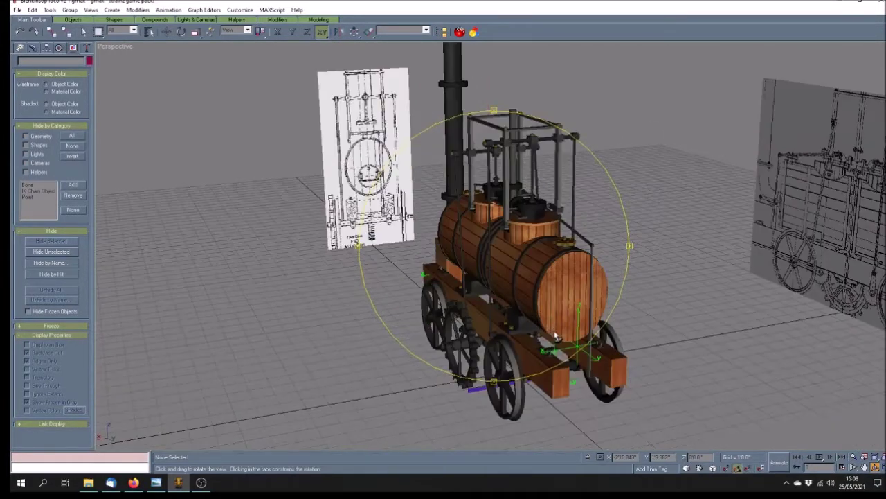
pyautogui.moveTo(526, 313); pyautogui.dragTo(572, 325)
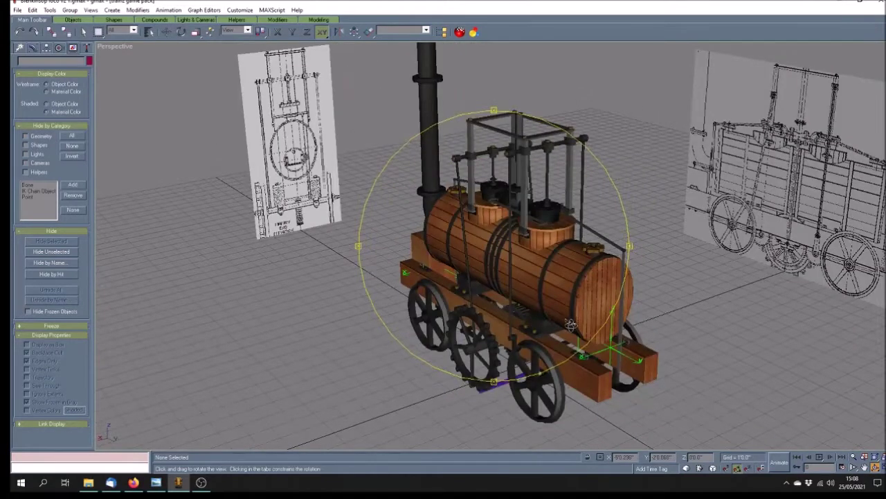
pyautogui.moveTo(591, 320); pyautogui.dragTo(592, 308)
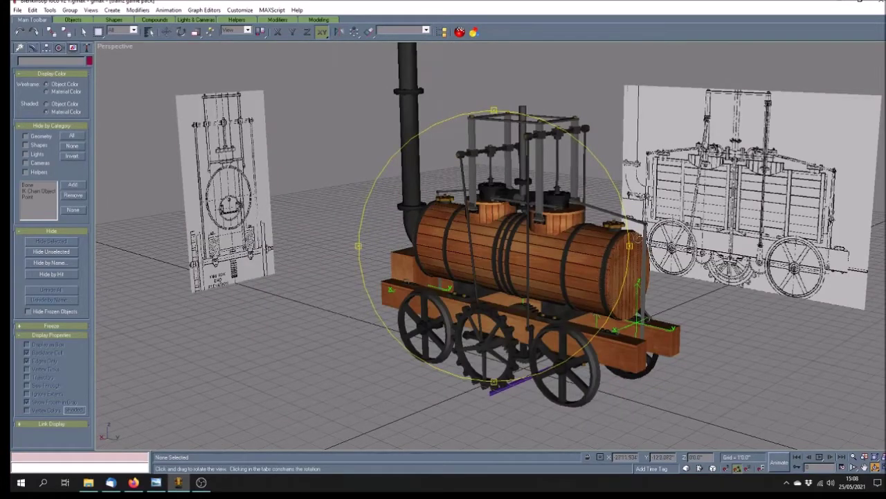
pyautogui.moveTo(601, 301)
pyautogui.mouseDown()
pyautogui.moveTo(571, 298)
pyautogui.moveTo(583, 310)
pyautogui.mouseUp()
pyautogui.moveTo(529, 326); pyautogui.dragTo(509, 327)
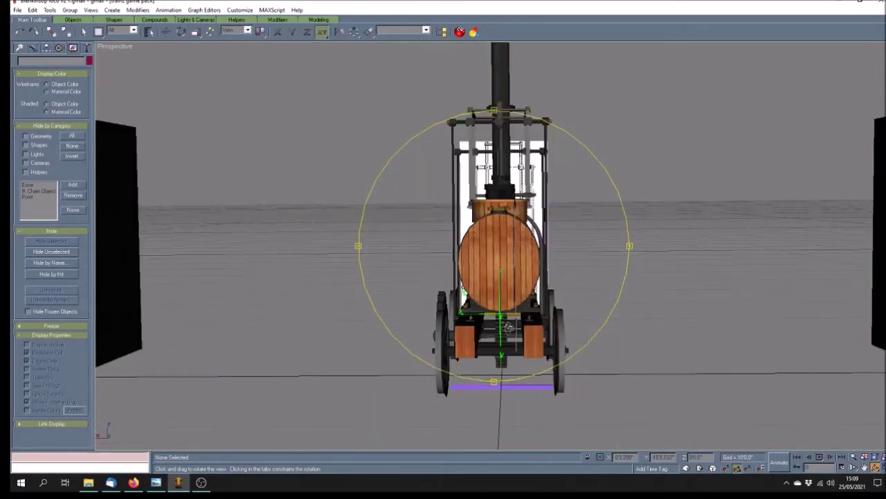
pyautogui.moveTo(473, 301); pyautogui.dragTo(527, 311)
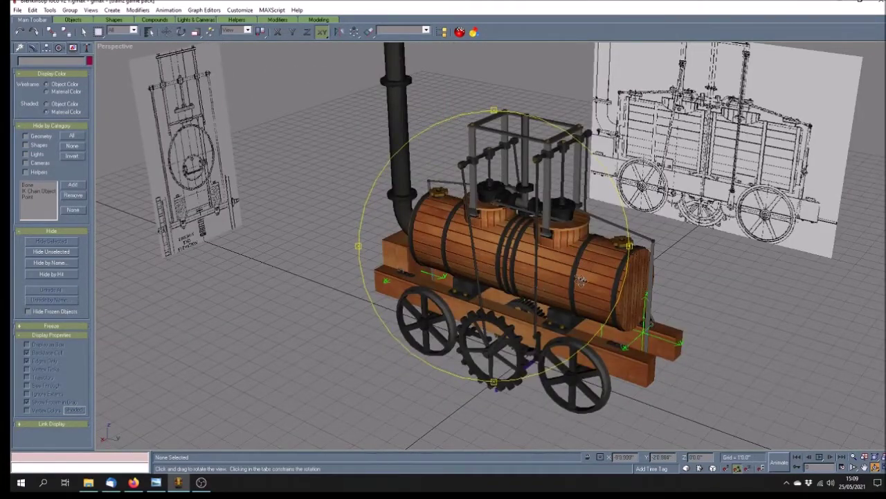
pyautogui.moveTo(518, 279); pyautogui.dragTo(512, 275)
# Step: Inspect the whole locomotive from both sides together with the two reference drawing planes standing behind it
pyautogui.scroll(-5, 512, 275)
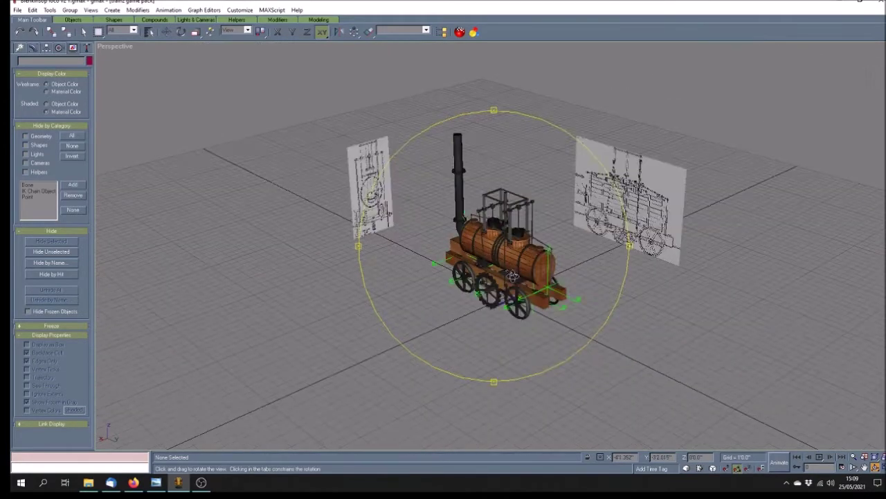
pyautogui.scroll(3, 515, 279)
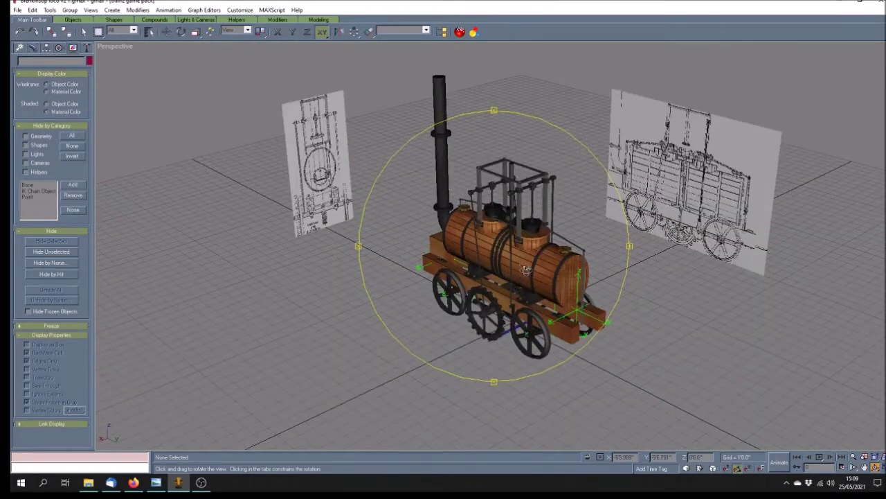
pyautogui.moveTo(533, 266)
pyautogui.mouseDown()
pyautogui.moveTo(467, 268)
pyautogui.moveTo(579, 259)
pyautogui.moveTo(543, 264)
pyautogui.mouseUp()
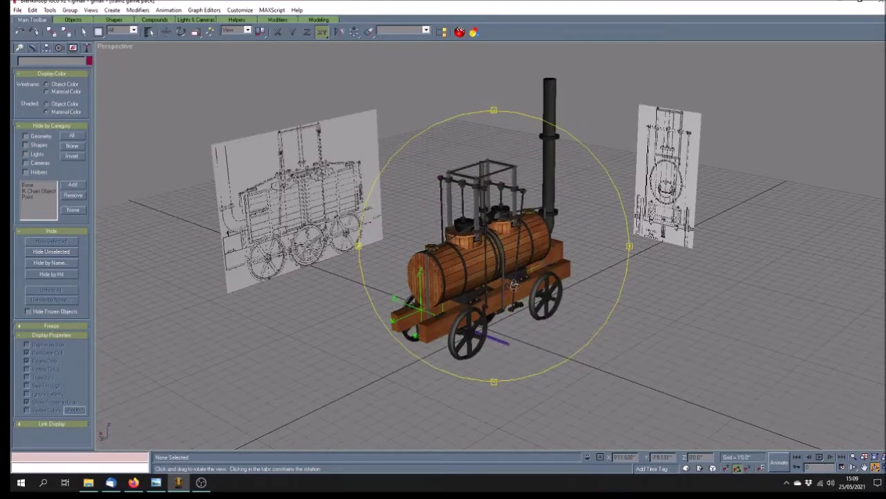
pyautogui.moveTo(506, 303); pyautogui.dragTo(499, 302)
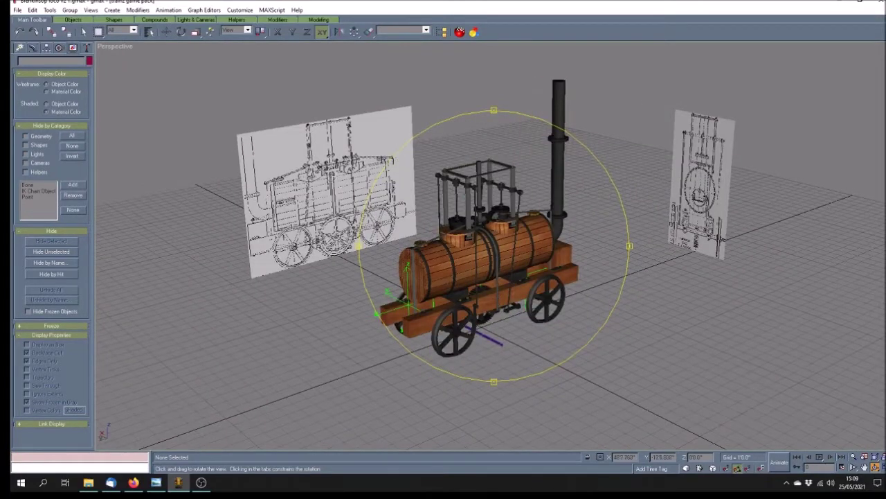
pyautogui.moveTo(571, 233); pyautogui.dragTo(453, 247)
pyautogui.moveTo(506, 258); pyautogui.dragTo(324, 157)
pyautogui.moveTo(462, 255); pyautogui.dragTo(489, 281)
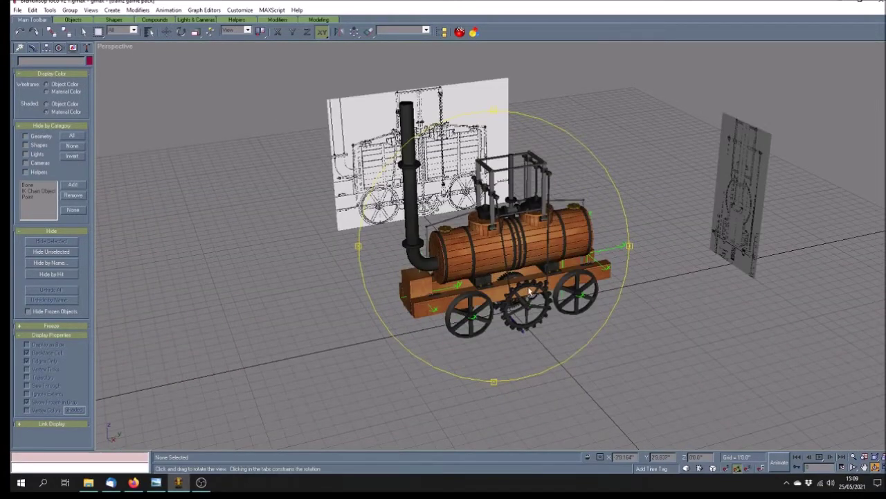
pyautogui.moveTo(516, 277); pyautogui.dragTo(511, 265)
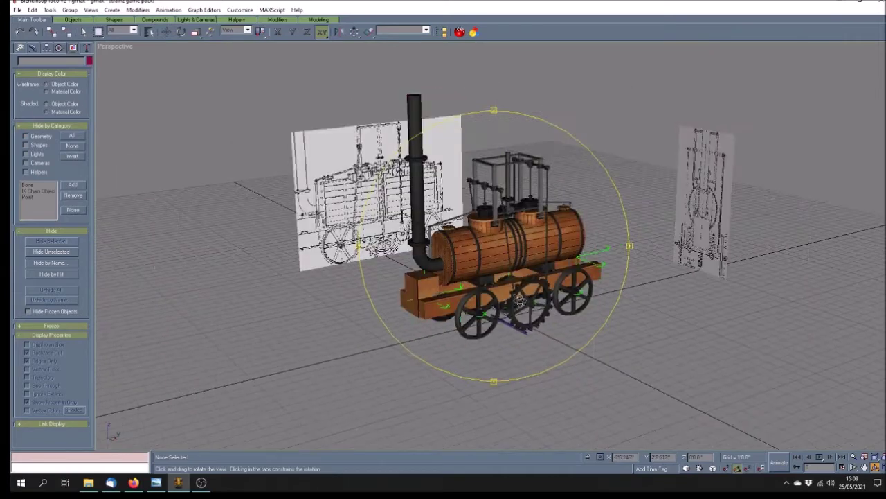
# Step: Examine the chimney, boiler cladding, toothed driving wheel and connecting rods up close from the chimney end and the side
pyautogui.scroll(3, 519, 298)
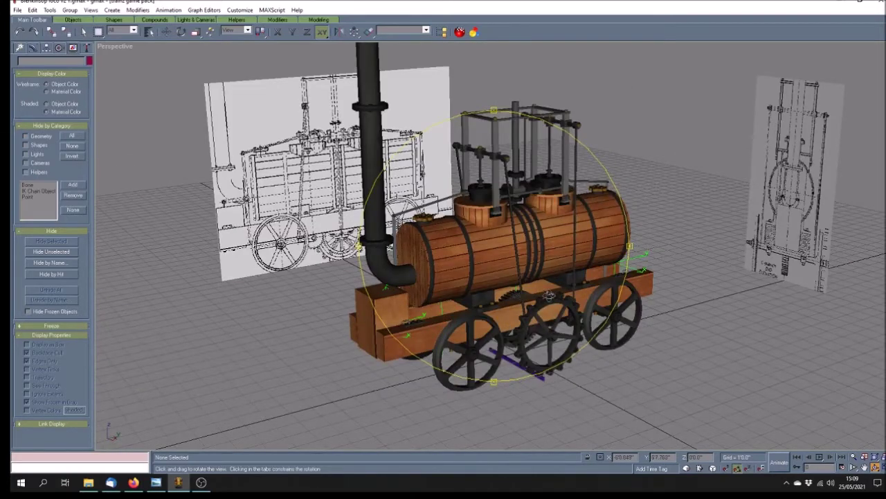
pyautogui.scroll(1, 520, 295)
pyautogui.moveTo(521, 294)
pyautogui.mouseDown()
pyautogui.moveTo(650, 250)
pyautogui.moveTo(654, 259)
pyautogui.mouseUp()
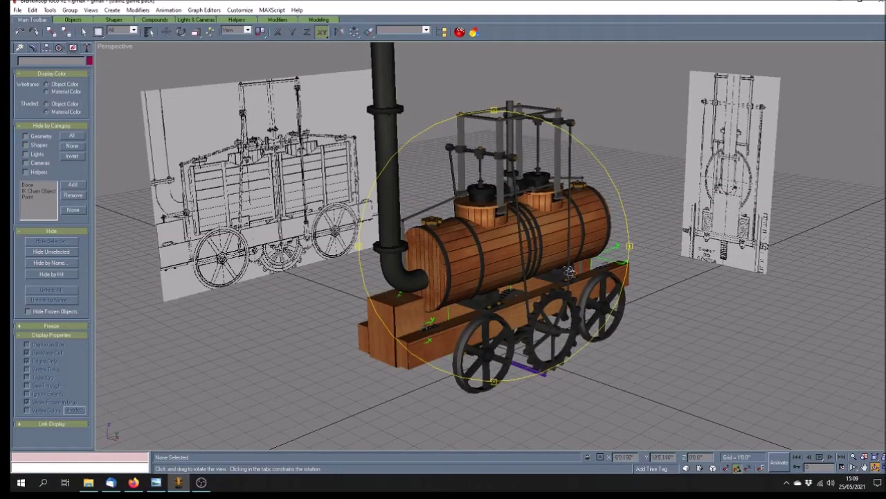
pyautogui.moveTo(539, 303); pyautogui.dragTo(547, 304)
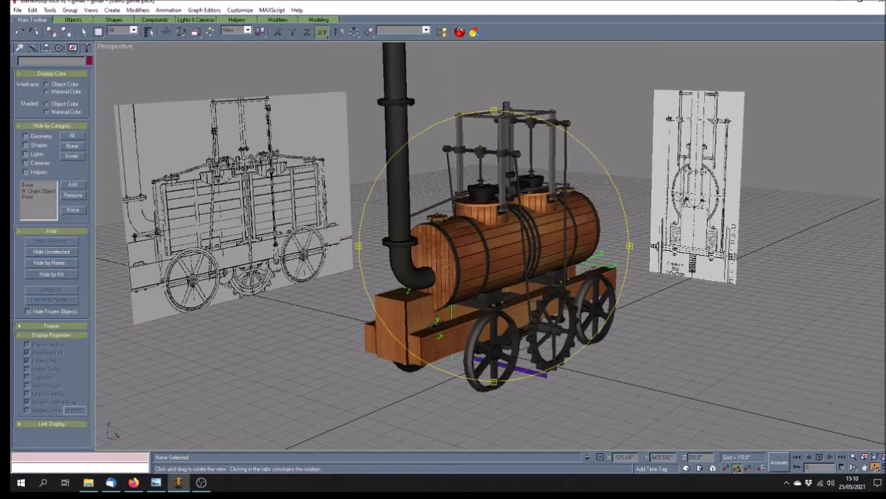
pyautogui.moveTo(521, 335); pyautogui.dragTo(388, 308)
pyautogui.moveTo(510, 333); pyautogui.dragTo(497, 337)
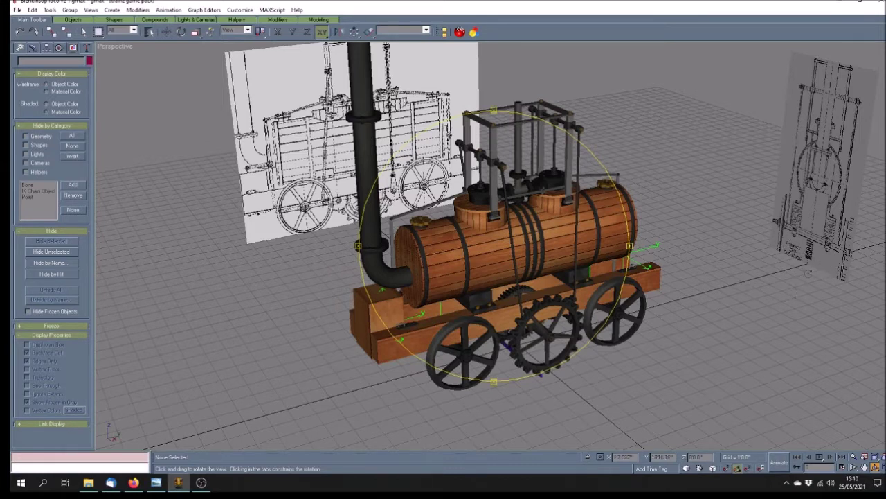
pyautogui.moveTo(557, 274); pyautogui.dragTo(514, 268)
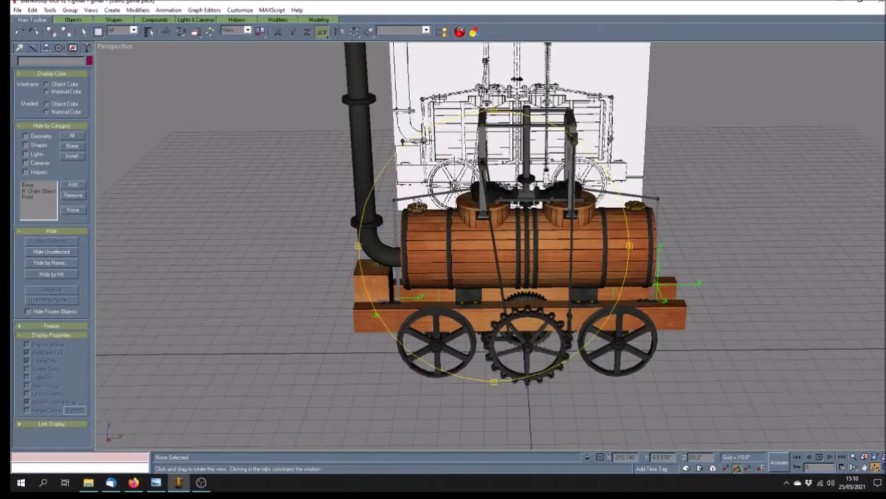
pyautogui.moveTo(382, 197); pyautogui.dragTo(456, 194)
# Step: Compare the complete locomotive with the side and end elevation drawings from raised and low viewpoints
pyautogui.scroll(-3, 456, 193)
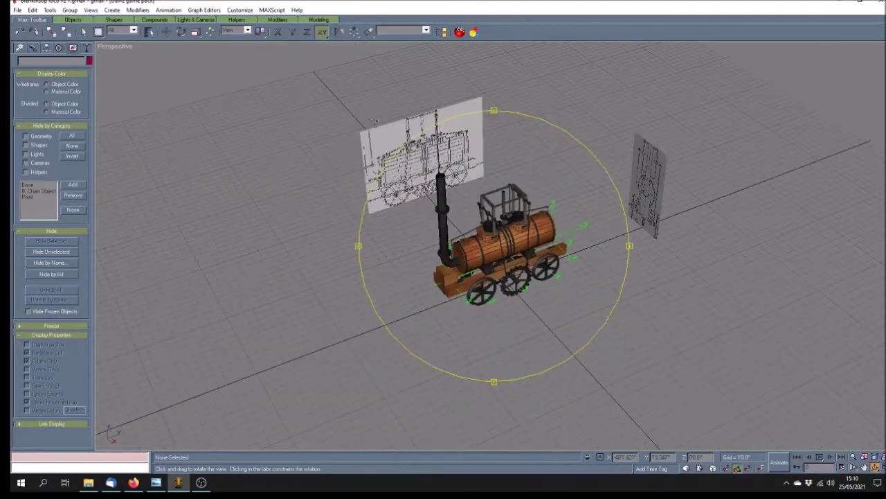
pyautogui.moveTo(515, 240); pyautogui.dragTo(433, 145)
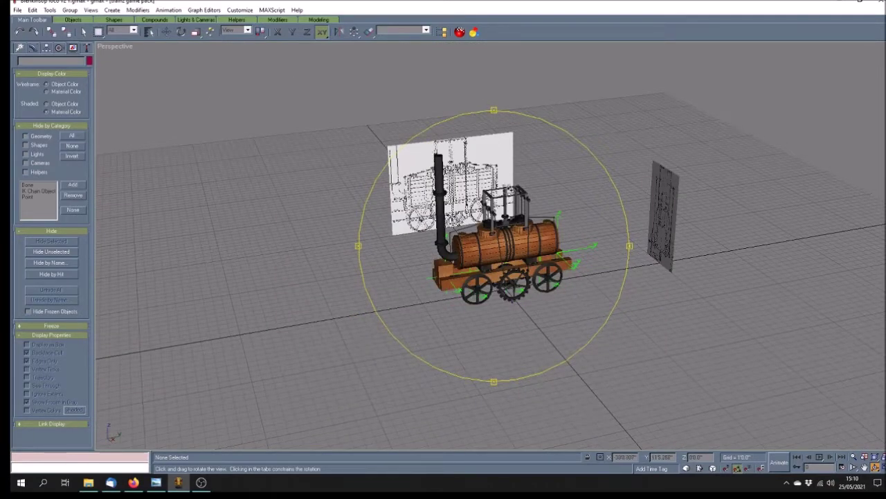
pyautogui.moveTo(500, 272)
pyautogui.mouseDown()
pyautogui.moveTo(477, 220)
pyautogui.moveTo(545, 268)
pyautogui.moveTo(537, 306)
pyautogui.moveTo(535, 297)
pyautogui.mouseUp()
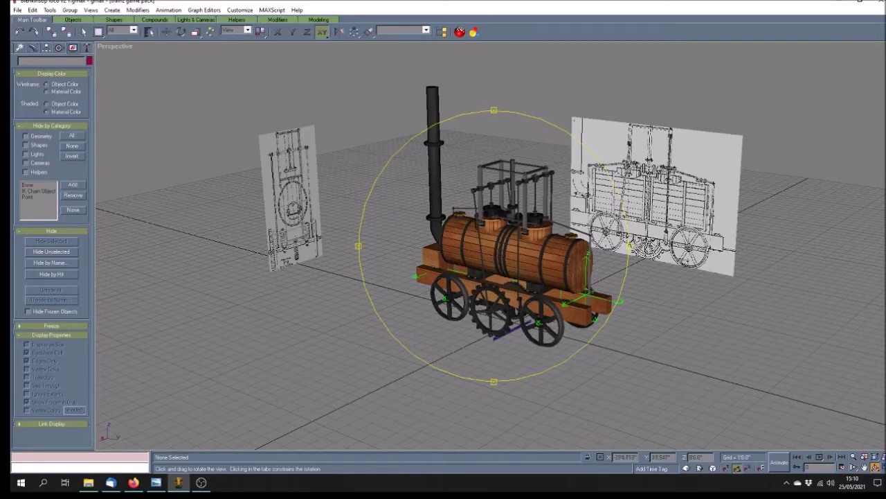
pyautogui.moveTo(571, 285)
pyautogui.mouseDown()
pyautogui.moveTo(578, 296)
pyautogui.moveTo(547, 291)
pyautogui.mouseUp()
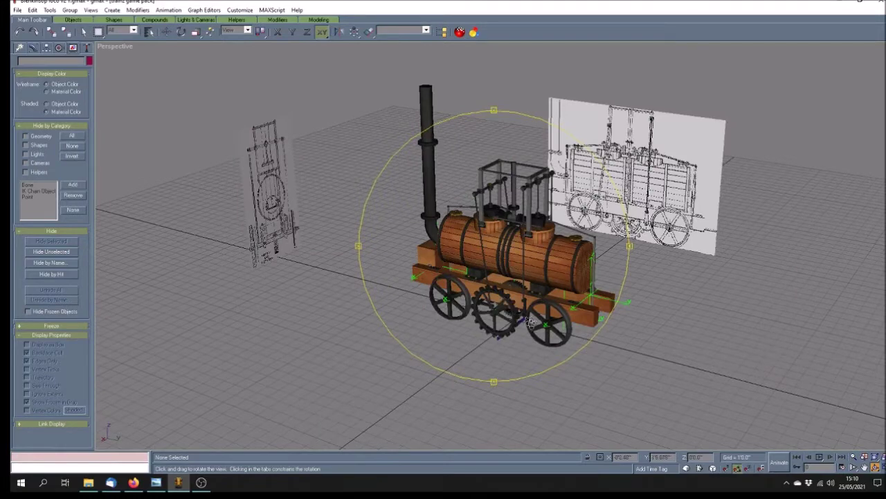
pyautogui.moveTo(521, 320); pyautogui.dragTo(515, 317)
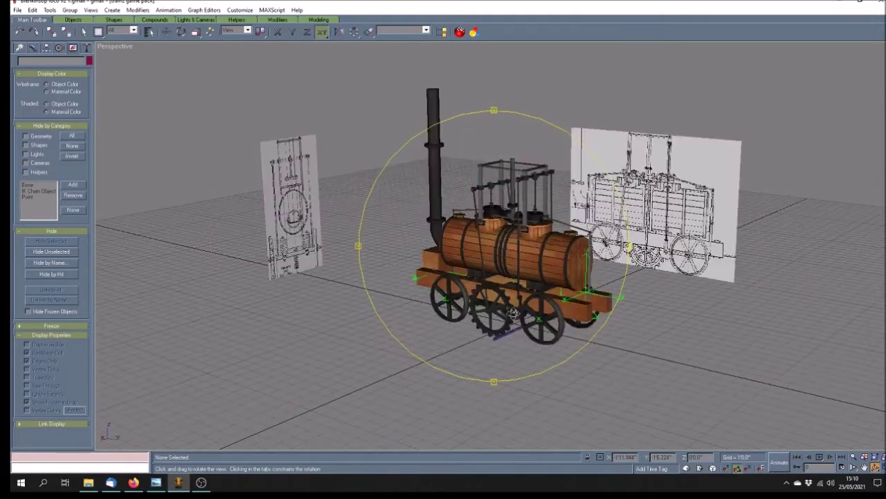
pyautogui.moveTo(523, 302)
pyautogui.mouseDown()
pyautogui.moveTo(536, 298)
pyautogui.moveTo(507, 294)
pyautogui.moveTo(515, 294)
pyautogui.mouseUp()
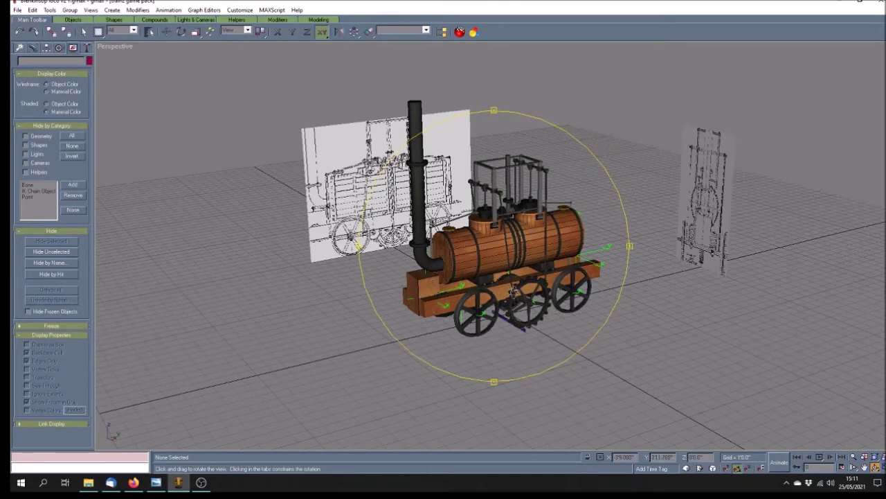
pyautogui.moveTo(504, 300)
pyautogui.mouseDown()
pyautogui.moveTo(488, 299)
pyautogui.moveTo(461, 270)
pyautogui.moveTo(512, 305)
pyautogui.moveTo(514, 326)
pyautogui.moveTo(509, 287)
pyautogui.mouseUp()
pyautogui.moveTo(449, 305); pyautogui.dragTo(423, 264)
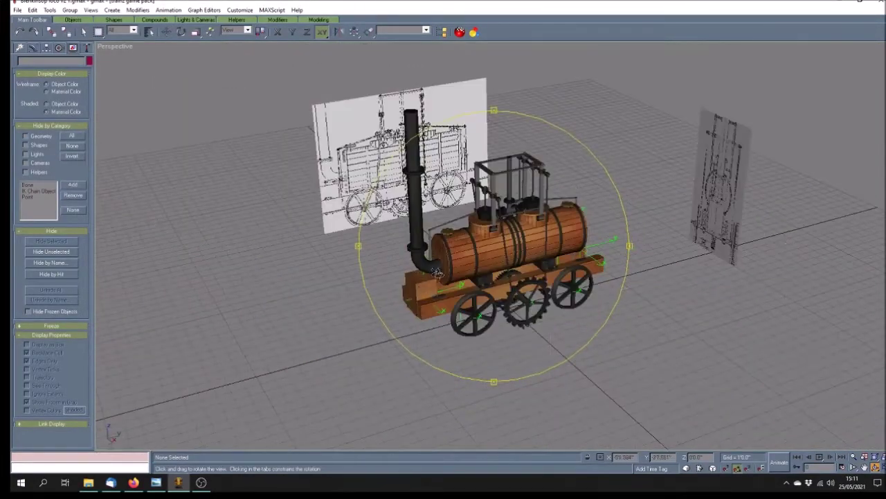
# Step: Inspect the axles and gearing underneath the locomotive, and the cylinders and overhead motion frame from above
pyautogui.moveTo(482, 306)
pyautogui.mouseDown()
pyautogui.moveTo(552, 277)
pyautogui.moveTo(564, 295)
pyautogui.moveTo(544, 271)
pyautogui.moveTo(554, 311)
pyautogui.moveTo(576, 325)
pyautogui.moveTo(551, 324)
pyautogui.moveTo(543, 284)
pyautogui.moveTo(570, 216)
pyautogui.mouseUp()
pyautogui.moveTo(523, 259)
pyautogui.mouseDown()
pyautogui.moveTo(537, 221)
pyautogui.moveTo(507, 286)
pyautogui.moveTo(524, 295)
pyautogui.moveTo(523, 313)
pyautogui.moveTo(509, 313)
pyautogui.moveTo(517, 317)
pyautogui.mouseUp()
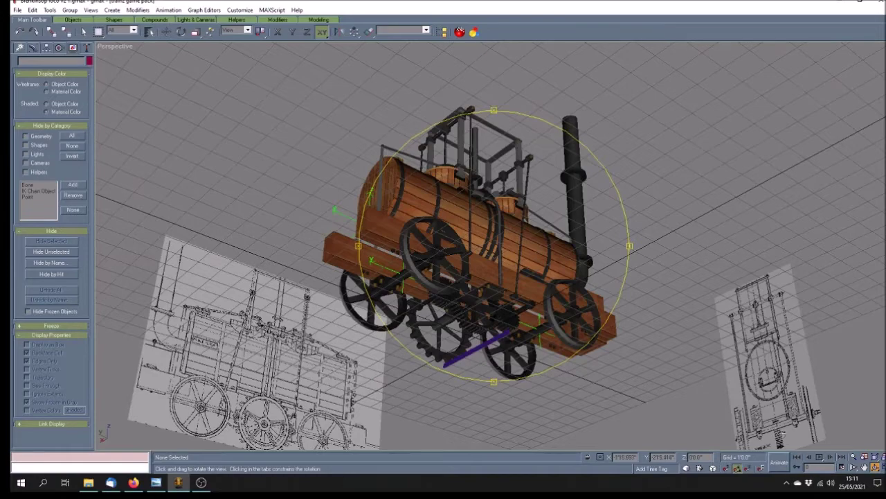
pyautogui.moveTo(553, 350); pyautogui.dragTo(485, 363)
pyautogui.moveTo(539, 315)
pyautogui.mouseDown()
pyautogui.moveTo(594, 298)
pyautogui.moveTo(583, 323)
pyautogui.moveTo(521, 349)
pyautogui.moveTo(525, 337)
pyautogui.moveTo(512, 337)
pyautogui.mouseUp()
pyautogui.moveTo(528, 350)
pyautogui.mouseDown()
pyautogui.moveTo(540, 349)
pyautogui.moveTo(523, 345)
pyautogui.mouseUp()
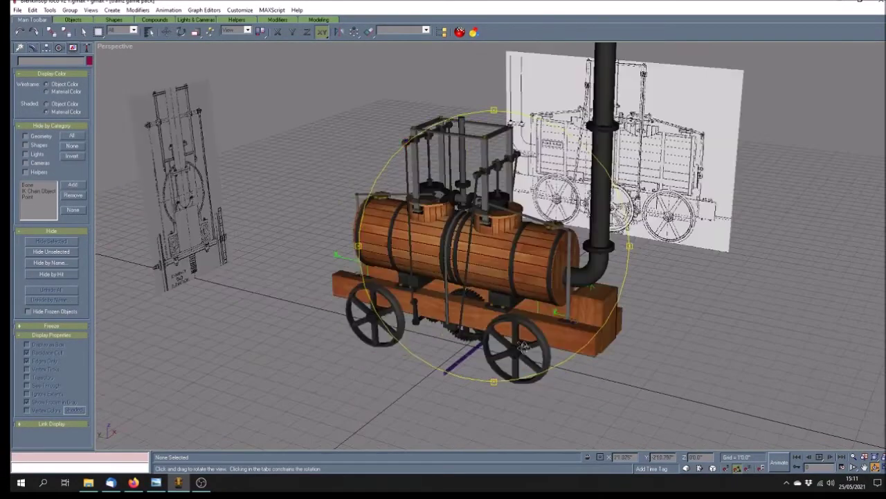
pyautogui.moveTo(436, 355)
pyautogui.mouseDown()
pyautogui.moveTo(513, 353)
pyautogui.moveTo(537, 357)
pyautogui.moveTo(535, 364)
pyautogui.moveTo(512, 291)
pyautogui.moveTo(480, 280)
pyautogui.moveTo(513, 233)
pyautogui.mouseUp()
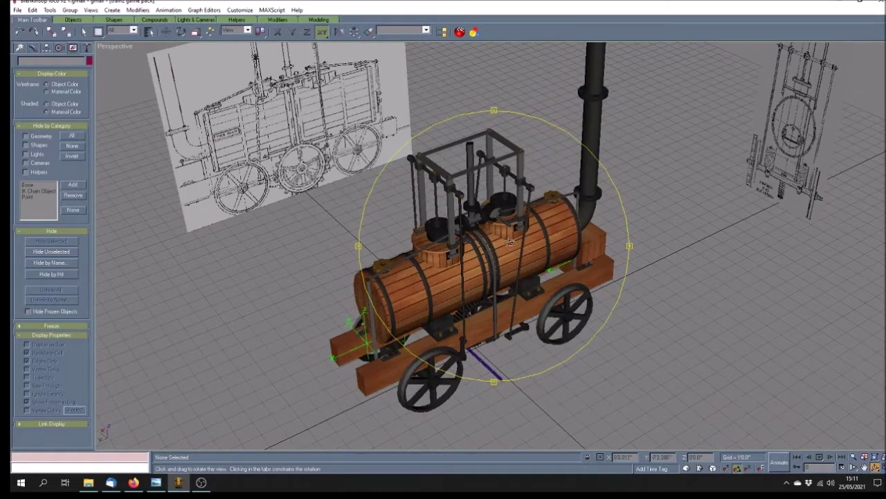
pyautogui.moveTo(504, 254); pyautogui.dragTo(502, 252)
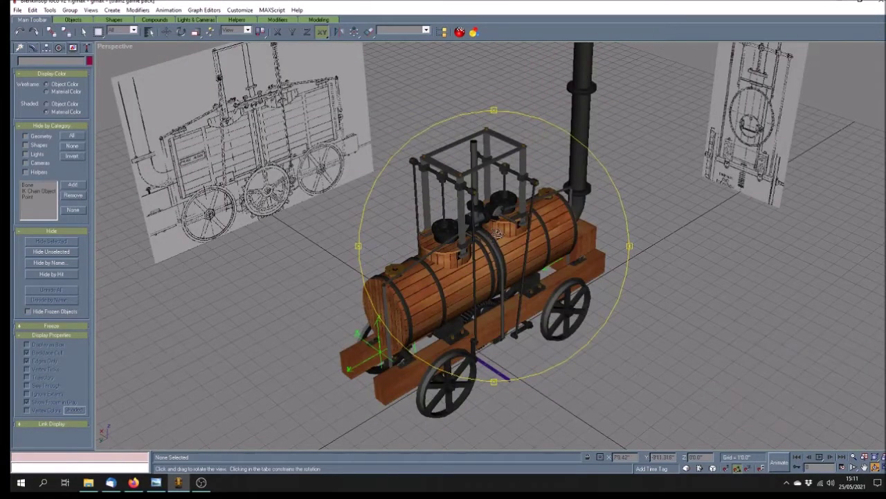
pyautogui.moveTo(496, 239)
pyautogui.mouseDown()
pyautogui.moveTo(514, 285)
pyautogui.moveTo(483, 322)
pyautogui.moveTo(509, 326)
pyautogui.mouseUp()
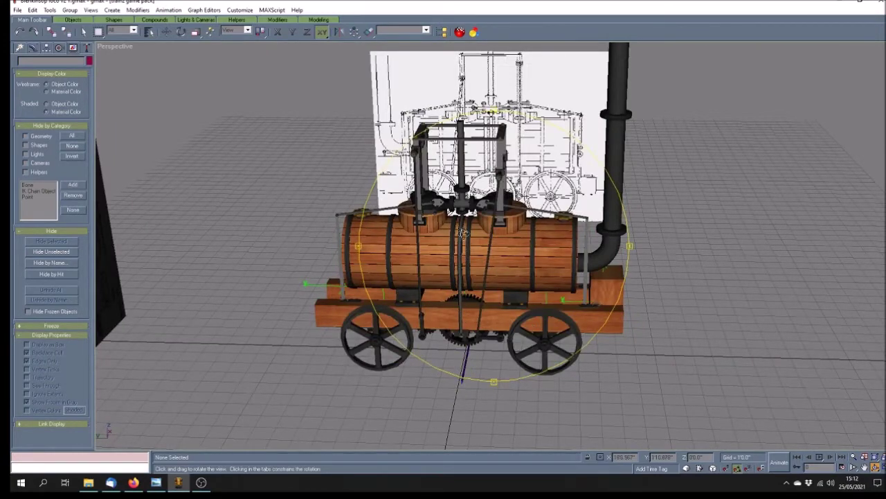
pyautogui.moveTo(464, 239); pyautogui.dragTo(510, 273)
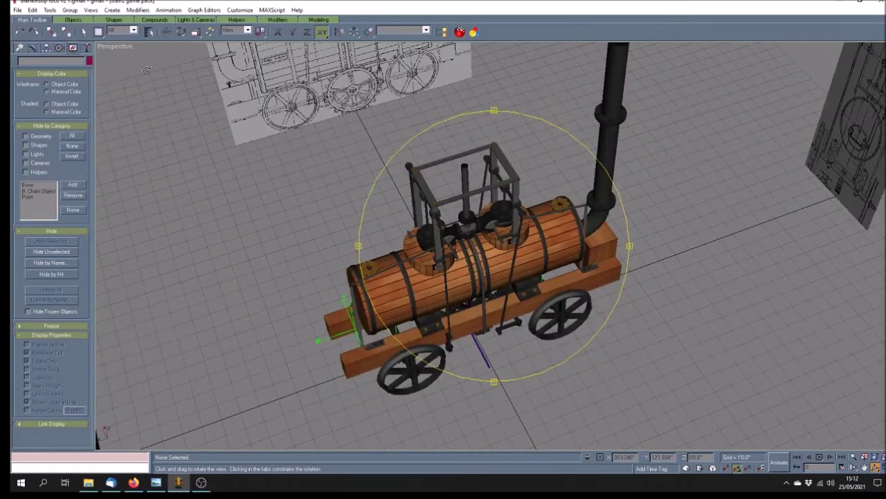
pyautogui.click(83, 31)
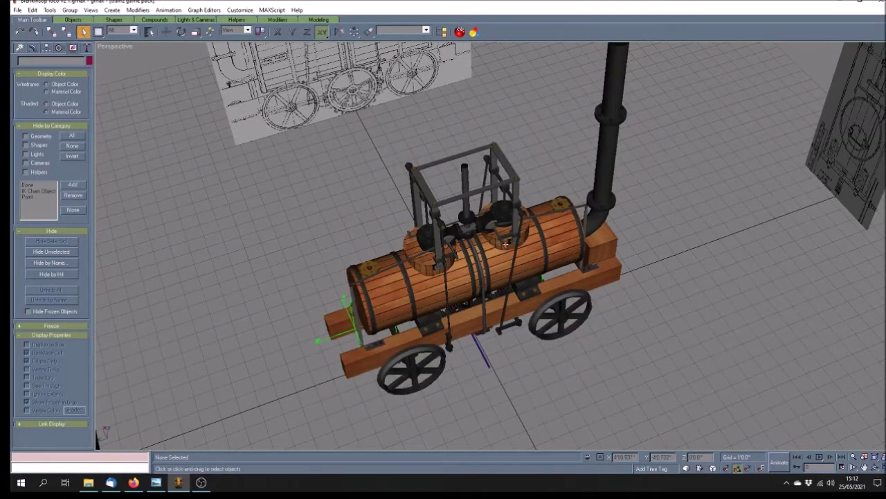
pyautogui.click(486, 280)
pyautogui.click(196, 172)
pyautogui.click(183, 35)
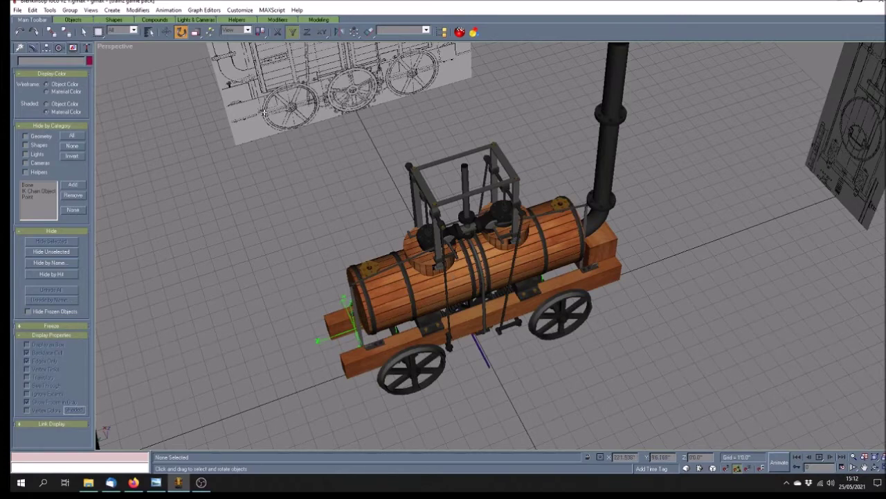
pyautogui.click(873, 469)
pyautogui.moveTo(550, 333); pyautogui.dragTo(492, 214)
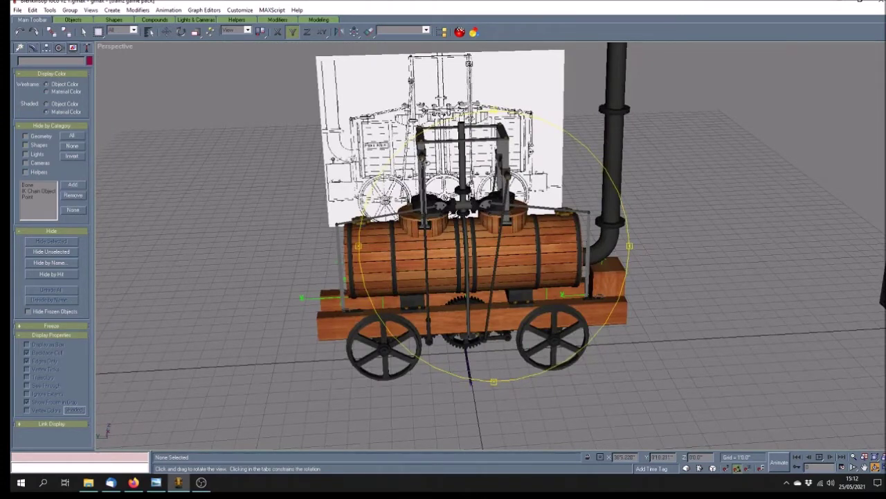
# Step: Examine the plain-wheel and toothed-wheel sides of the locomotive against the side and end elevation drawings
pyautogui.moveTo(483, 241); pyautogui.dragTo(507, 226)
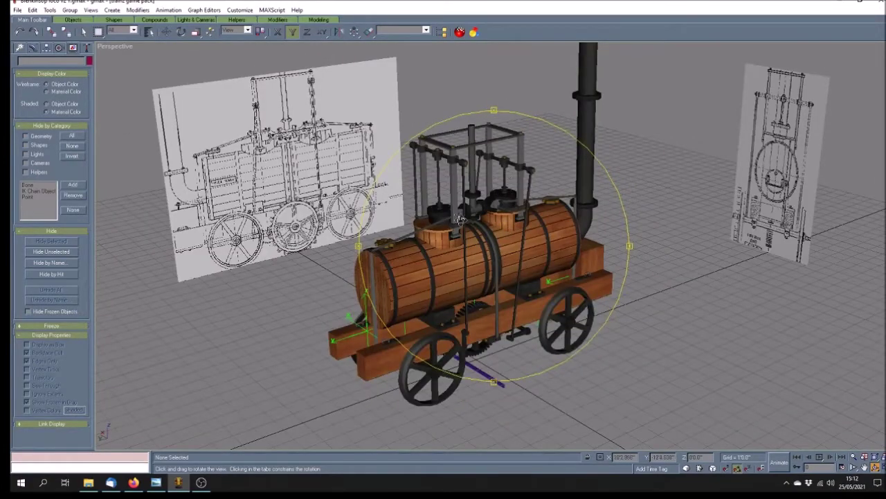
pyautogui.moveTo(446, 242); pyautogui.dragTo(533, 287)
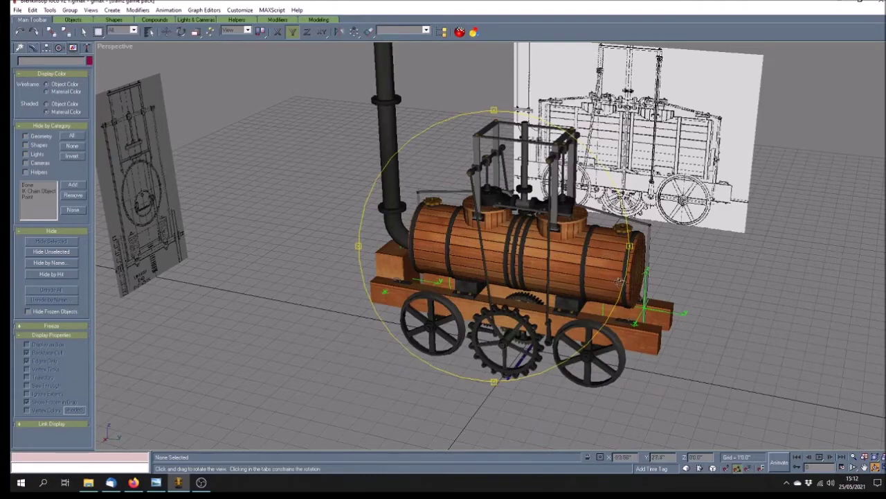
pyautogui.moveTo(606, 275); pyautogui.dragTo(597, 272)
pyautogui.moveTo(617, 302)
pyautogui.mouseDown()
pyautogui.moveTo(563, 282)
pyautogui.moveTo(520, 294)
pyautogui.moveTo(545, 313)
pyautogui.moveTo(535, 281)
pyautogui.moveTo(533, 290)
pyautogui.mouseUp()
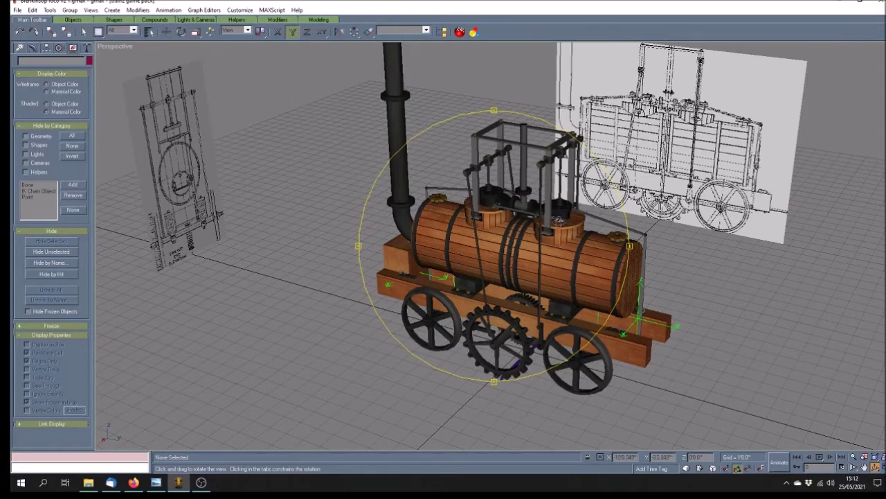
pyautogui.moveTo(533, 264)
pyautogui.mouseDown()
pyautogui.moveTo(524, 260)
pyautogui.moveTo(537, 265)
pyautogui.moveTo(517, 297)
pyautogui.moveTo(533, 326)
pyautogui.moveTo(513, 338)
pyautogui.mouseUp()
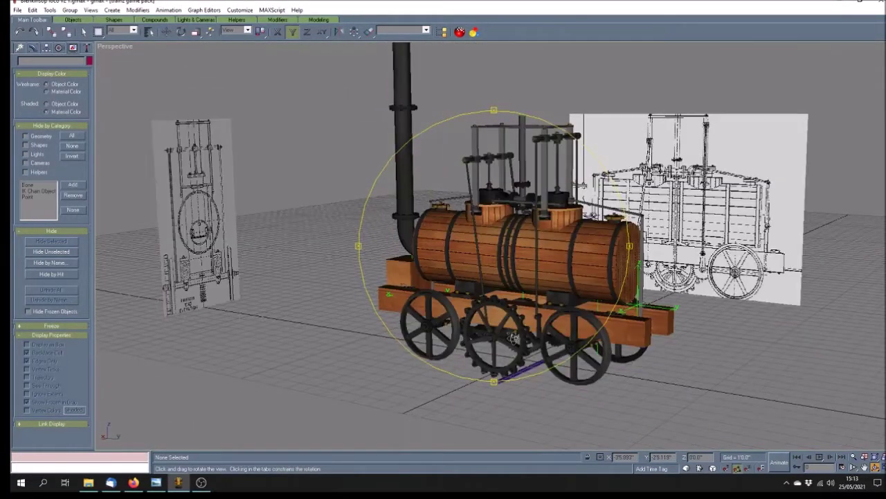
pyautogui.moveTo(533, 369)
pyautogui.mouseDown()
pyautogui.moveTo(526, 381)
pyautogui.moveTo(511, 380)
pyautogui.mouseUp()
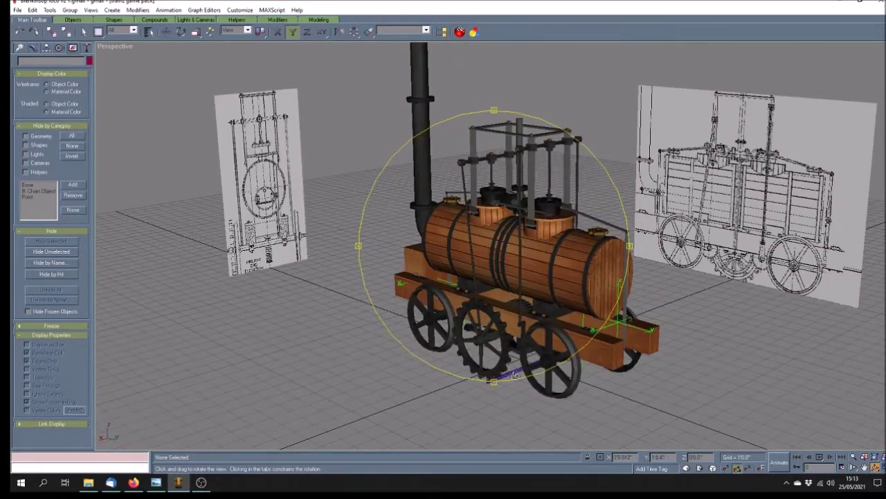
pyautogui.moveTo(500, 373); pyautogui.dragTo(551, 355)
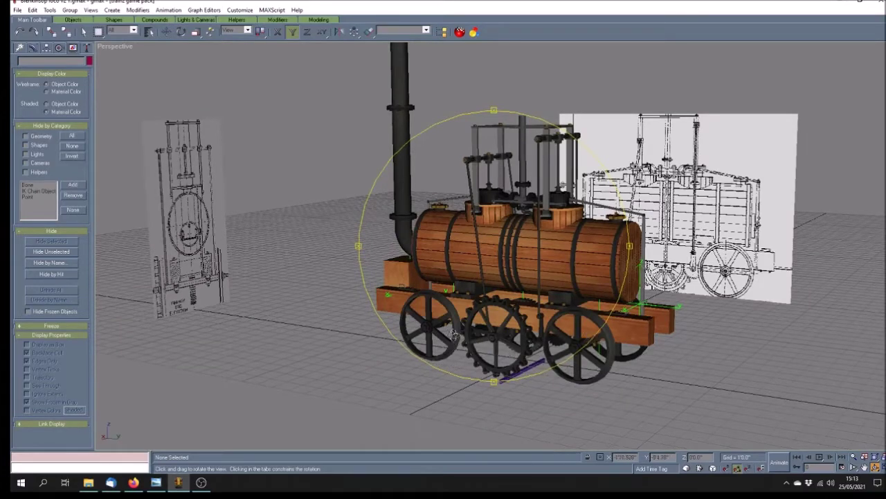
pyautogui.moveTo(549, 349)
pyautogui.mouseDown()
pyautogui.moveTo(516, 346)
pyautogui.moveTo(538, 349)
pyautogui.moveTo(491, 322)
pyautogui.moveTo(480, 303)
pyautogui.moveTo(518, 331)
pyautogui.moveTo(523, 324)
pyautogui.moveTo(500, 335)
pyautogui.moveTo(516, 358)
pyautogui.moveTo(547, 360)
pyautogui.mouseUp()
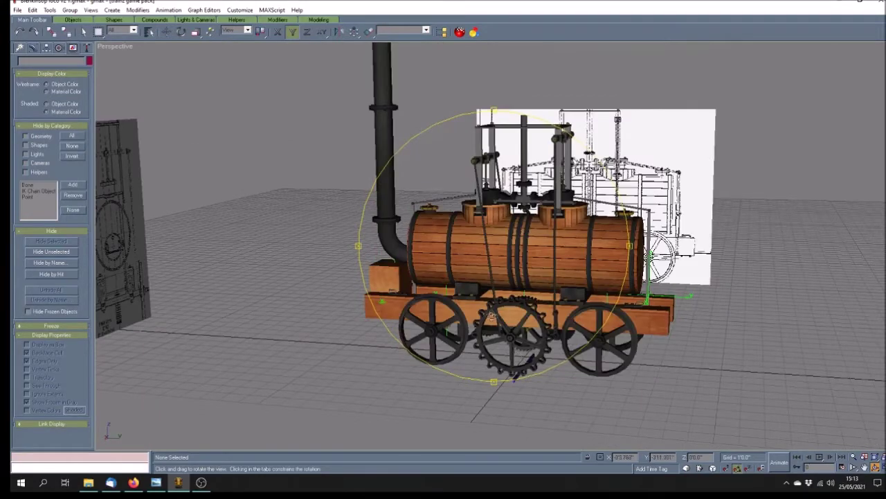
# Step: Check the gearing beneath the frame, and view the whole locomotive among its reference drawings from farther away
pyautogui.moveTo(549, 336); pyautogui.dragTo(555, 317)
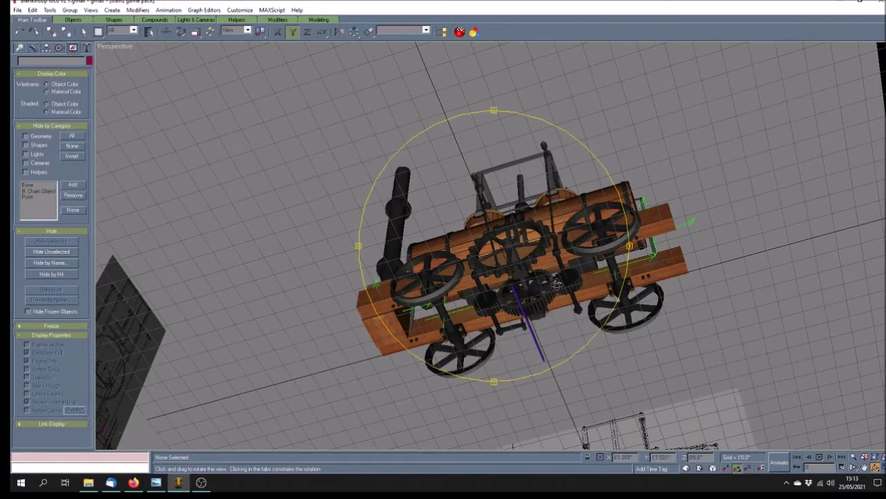
pyautogui.moveTo(536, 287)
pyautogui.mouseDown()
pyautogui.moveTo(527, 312)
pyautogui.moveTo(547, 350)
pyautogui.mouseUp()
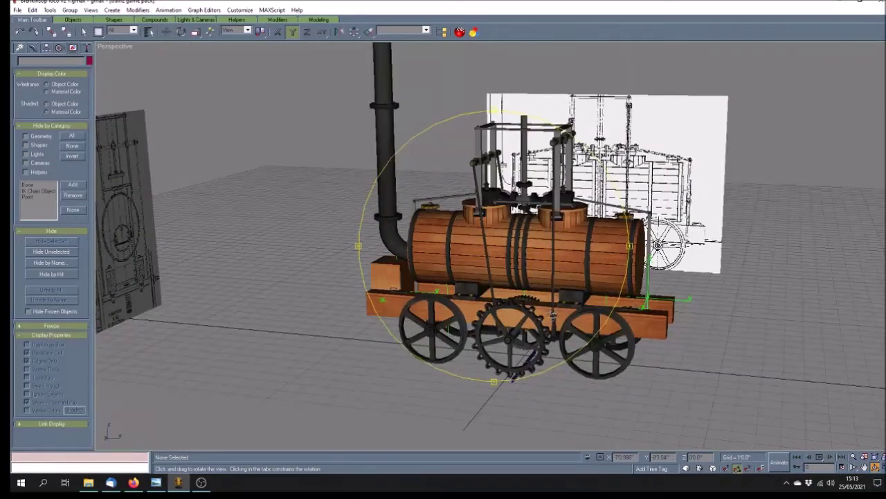
pyautogui.moveTo(533, 288)
pyautogui.mouseDown()
pyautogui.moveTo(514, 303)
pyautogui.moveTo(520, 309)
pyautogui.moveTo(496, 312)
pyautogui.moveTo(551, 317)
pyautogui.moveTo(502, 306)
pyautogui.moveTo(465, 311)
pyautogui.mouseUp()
pyautogui.moveTo(527, 308)
pyautogui.mouseDown()
pyautogui.moveTo(512, 299)
pyautogui.moveTo(516, 315)
pyautogui.mouseUp()
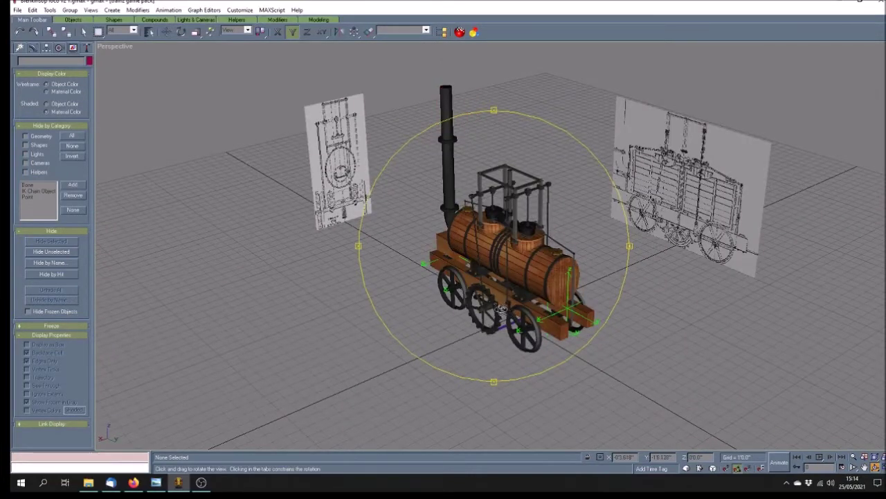
pyautogui.click(84, 33)
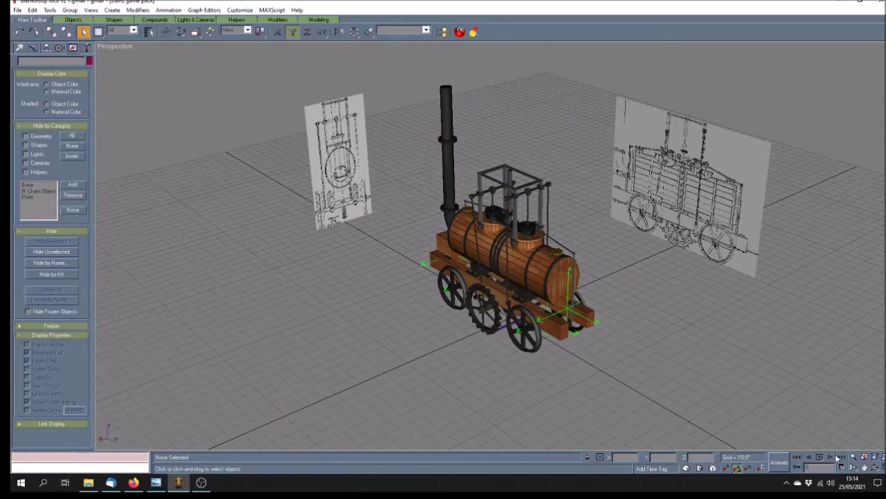
pyautogui.click(874, 467)
pyautogui.moveTo(527, 304); pyautogui.dragTo(516, 253)
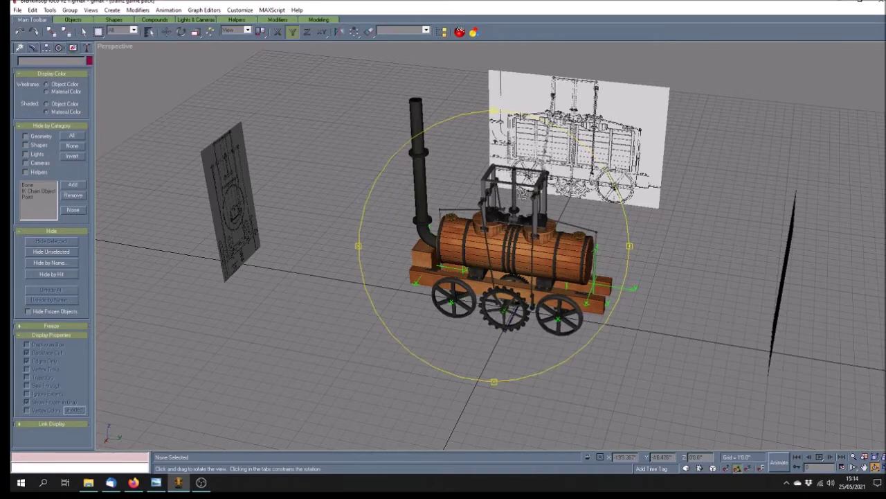
pyautogui.moveTo(517, 214)
pyautogui.mouseDown()
pyautogui.moveTo(521, 232)
pyautogui.moveTo(504, 233)
pyautogui.moveTo(511, 255)
pyautogui.moveTo(503, 256)
pyautogui.moveTo(511, 257)
pyautogui.moveTo(468, 242)
pyautogui.mouseUp()
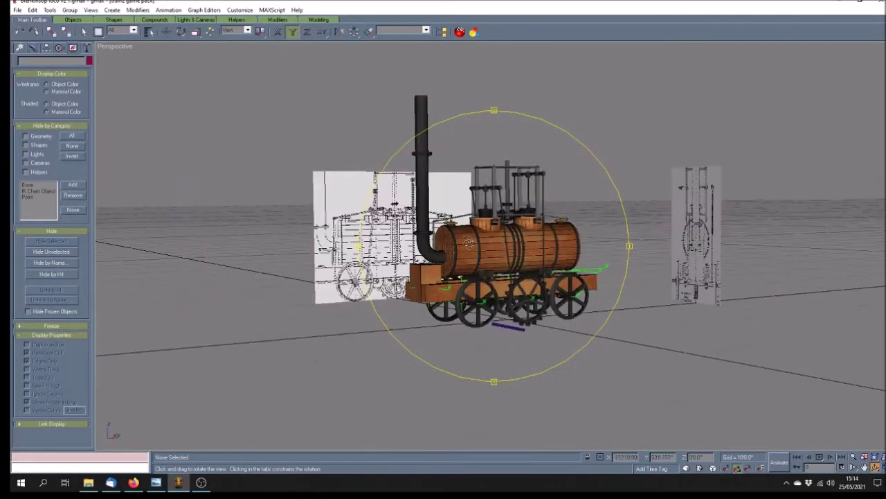
pyautogui.moveTo(526, 252); pyautogui.dragTo(528, 256)
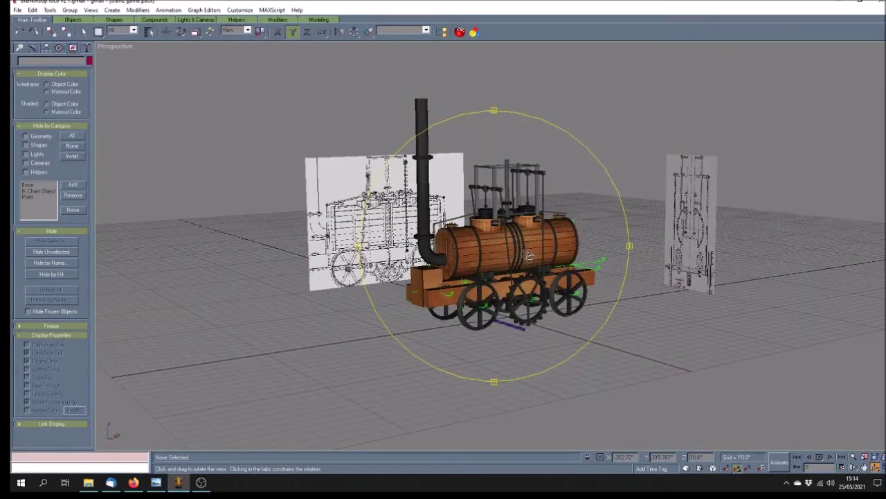
# Step: Inspect the chimney end, wooden box, boiler cladding and wheels more closely while circling to the opposite side
pyautogui.scroll(2, 529, 256)
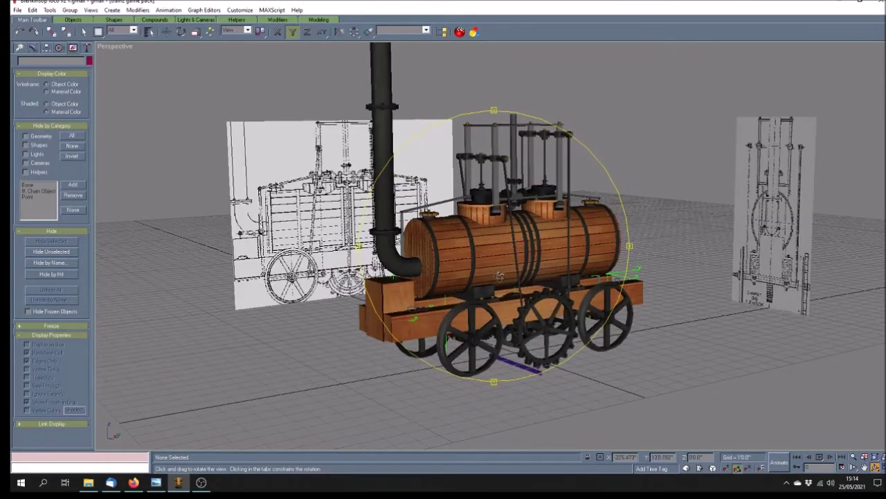
pyautogui.moveTo(519, 255)
pyautogui.mouseDown()
pyautogui.moveTo(543, 273)
pyautogui.moveTo(533, 271)
pyautogui.moveTo(560, 273)
pyautogui.moveTo(448, 272)
pyautogui.mouseUp()
pyautogui.moveTo(519, 295); pyautogui.dragTo(440, 264)
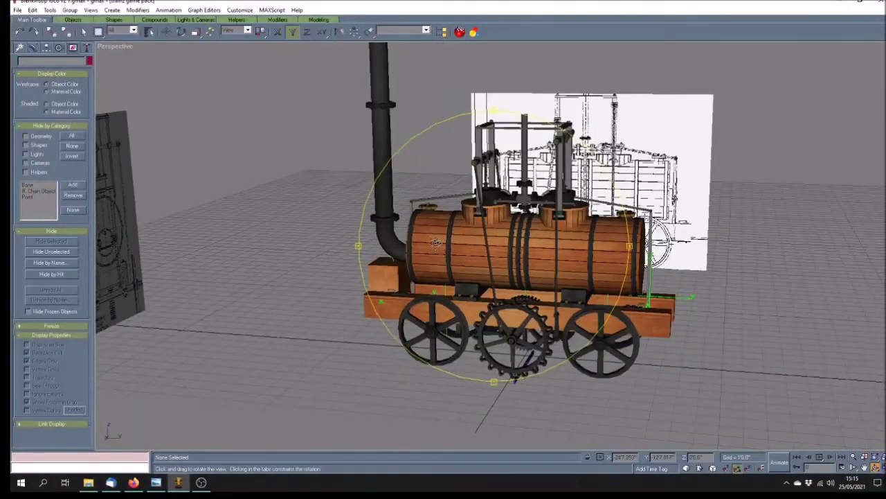
pyautogui.moveTo(537, 253)
pyautogui.mouseDown()
pyautogui.moveTo(527, 258)
pyautogui.moveTo(542, 266)
pyautogui.moveTo(529, 267)
pyautogui.moveTo(526, 229)
pyautogui.moveTo(583, 234)
pyautogui.moveTo(552, 280)
pyautogui.mouseUp()
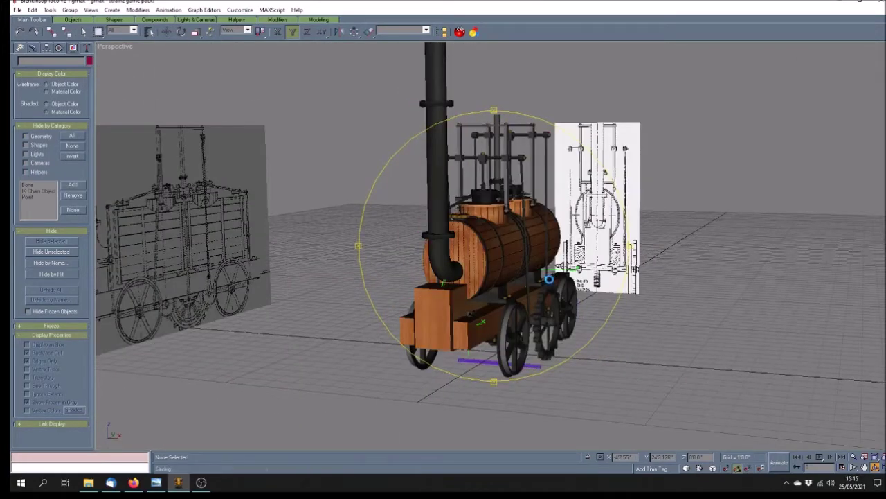
pyautogui.moveTo(549, 279); pyautogui.dragTo(552, 289)
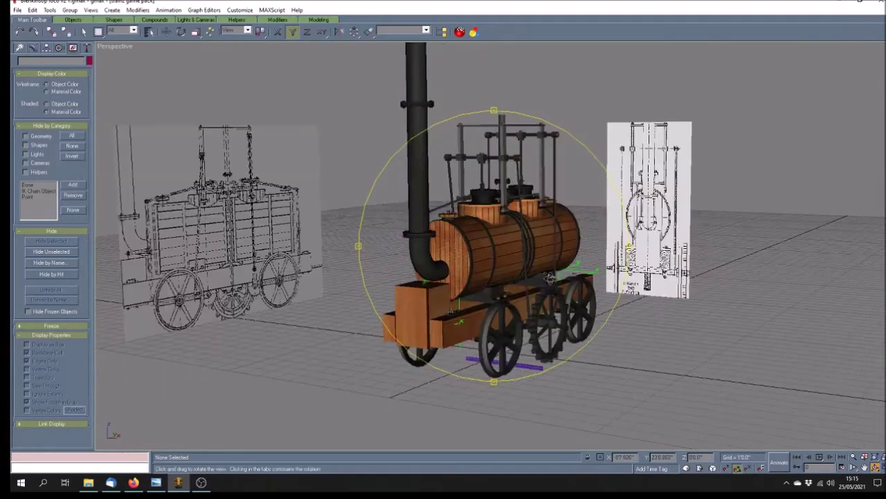
pyautogui.moveTo(483, 271); pyautogui.dragTo(496, 280)
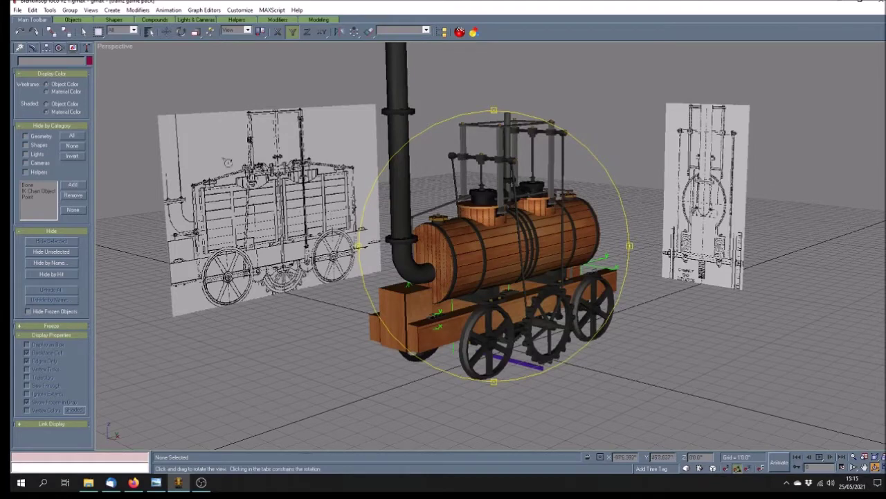
pyautogui.moveTo(523, 287); pyautogui.dragTo(483, 254)
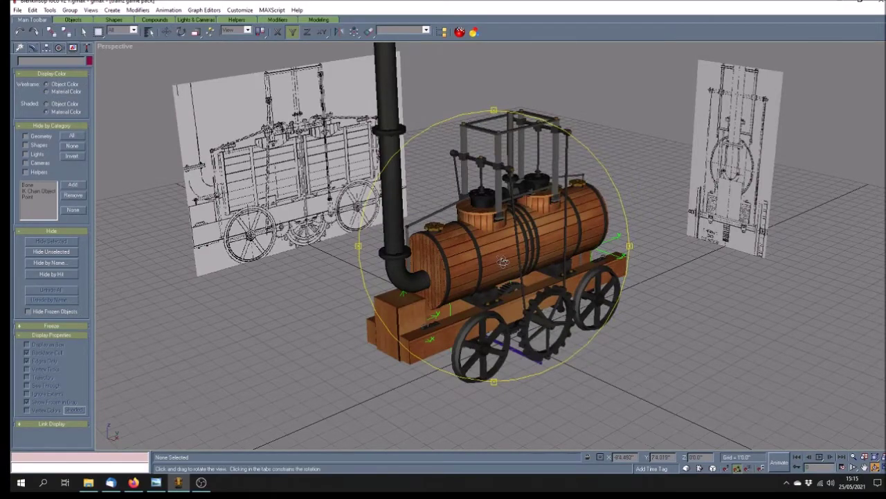
pyautogui.moveTo(496, 258)
pyautogui.mouseDown()
pyautogui.moveTo(573, 259)
pyautogui.moveTo(593, 243)
pyautogui.mouseUp()
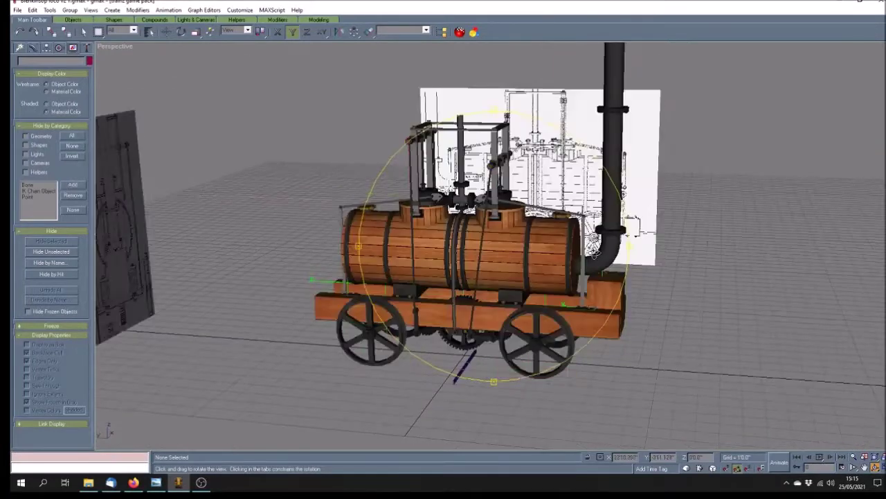
pyautogui.moveTo(518, 262); pyautogui.dragTo(520, 265)
pyautogui.click(524, 264)
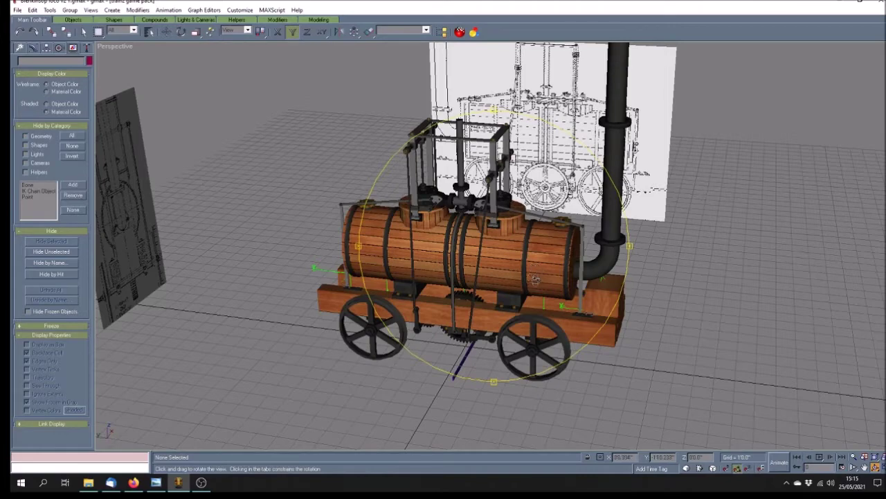
# Step: Study the underside of the locomotive from several angles, covering the axles, gear train, cranks and wooden frame beams
pyautogui.moveTo(538, 273)
pyautogui.mouseDown()
pyautogui.moveTo(499, 247)
pyautogui.moveTo(500, 212)
pyautogui.mouseUp()
pyautogui.moveTo(489, 256); pyautogui.dragTo(482, 259)
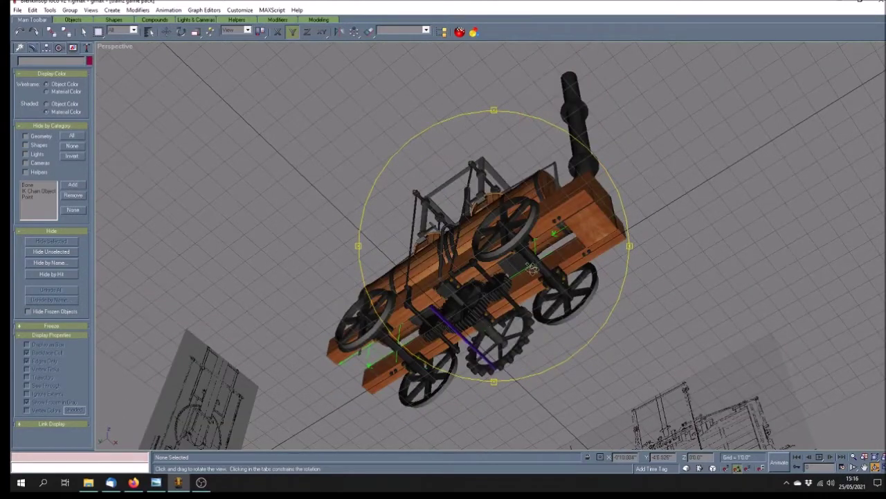
pyautogui.moveTo(465, 312); pyautogui.dragTo(356, 265)
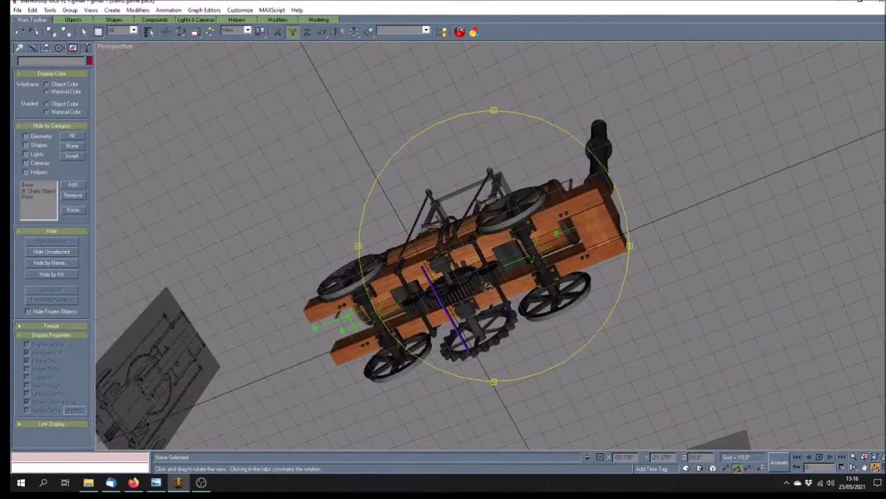
pyautogui.moveTo(488, 287)
pyautogui.mouseDown()
pyautogui.moveTo(509, 301)
pyautogui.moveTo(451, 286)
pyautogui.mouseUp()
pyautogui.moveTo(497, 307); pyautogui.dragTo(509, 316)
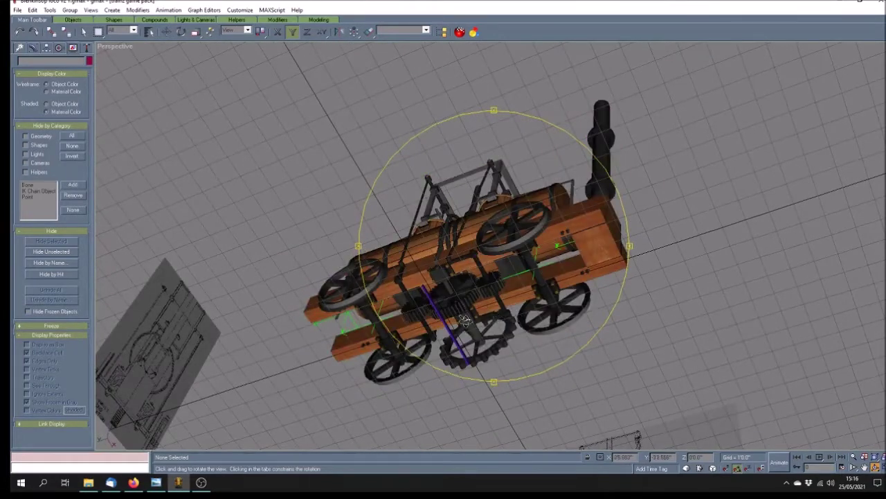
pyautogui.moveTo(478, 261)
pyautogui.mouseDown()
pyautogui.moveTo(491, 233)
pyautogui.moveTo(423, 275)
pyautogui.moveTo(489, 311)
pyautogui.mouseUp()
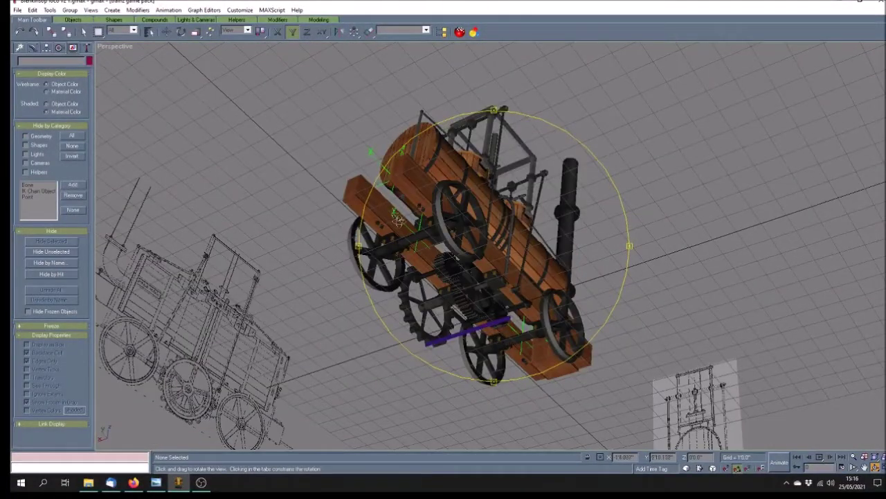
pyautogui.moveTo(443, 274)
pyautogui.mouseDown()
pyautogui.moveTo(457, 291)
pyautogui.moveTo(473, 290)
pyautogui.mouseUp()
pyautogui.moveTo(442, 251)
pyautogui.mouseDown()
pyautogui.moveTo(464, 263)
pyautogui.moveTo(496, 256)
pyautogui.moveTo(507, 293)
pyautogui.mouseUp()
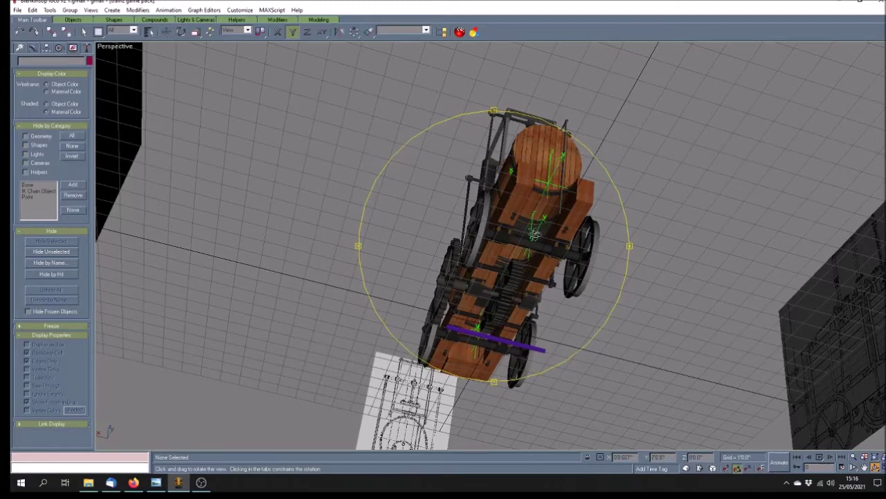
pyautogui.moveTo(521, 230); pyautogui.dragTo(591, 310)
pyautogui.moveTo(514, 272); pyautogui.dragTo(491, 208)
# Step: Review the complete locomotive from the plain-wheel side, both boiler ends and above, at close and distant range
pyautogui.moveTo(341, 188); pyautogui.dragTo(508, 271)
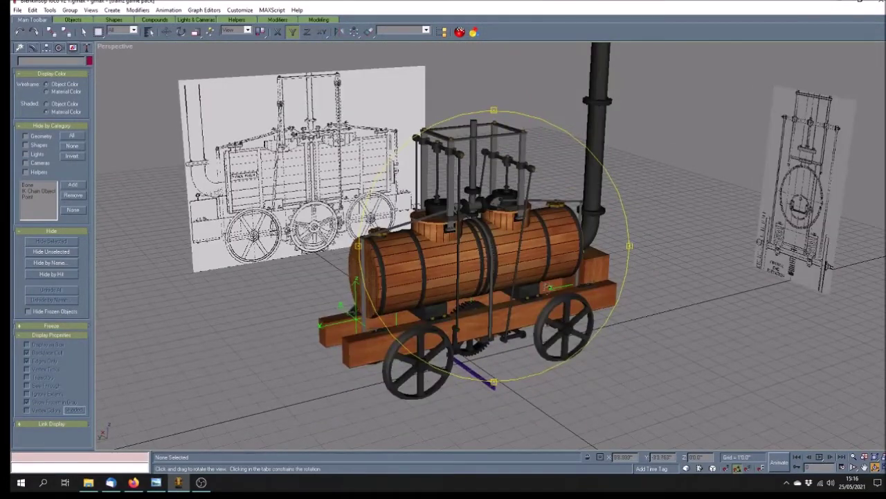
pyautogui.moveTo(492, 286)
pyautogui.mouseDown()
pyautogui.moveTo(482, 279)
pyautogui.moveTo(473, 295)
pyautogui.moveTo(490, 284)
pyautogui.mouseUp()
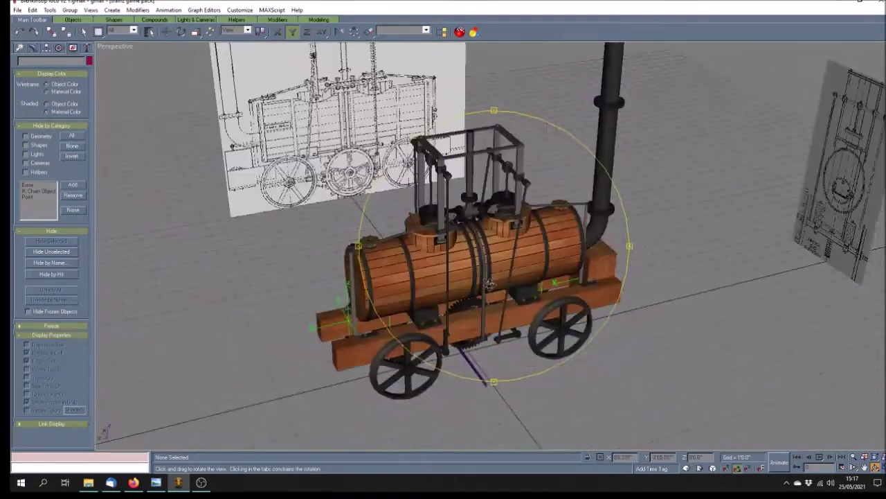
pyautogui.moveTo(554, 260); pyautogui.dragTo(493, 259)
pyautogui.moveTo(434, 260)
pyautogui.mouseDown()
pyautogui.moveTo(416, 259)
pyautogui.moveTo(477, 273)
pyautogui.moveTo(469, 274)
pyautogui.mouseUp()
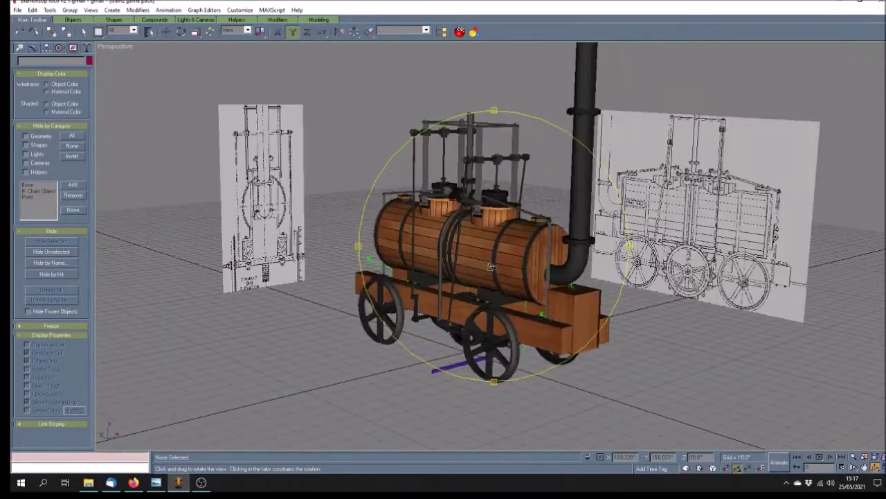
pyautogui.moveTo(480, 264)
pyautogui.mouseDown()
pyautogui.moveTo(507, 267)
pyautogui.moveTo(474, 253)
pyautogui.moveTo(488, 255)
pyautogui.moveTo(480, 258)
pyautogui.mouseUp()
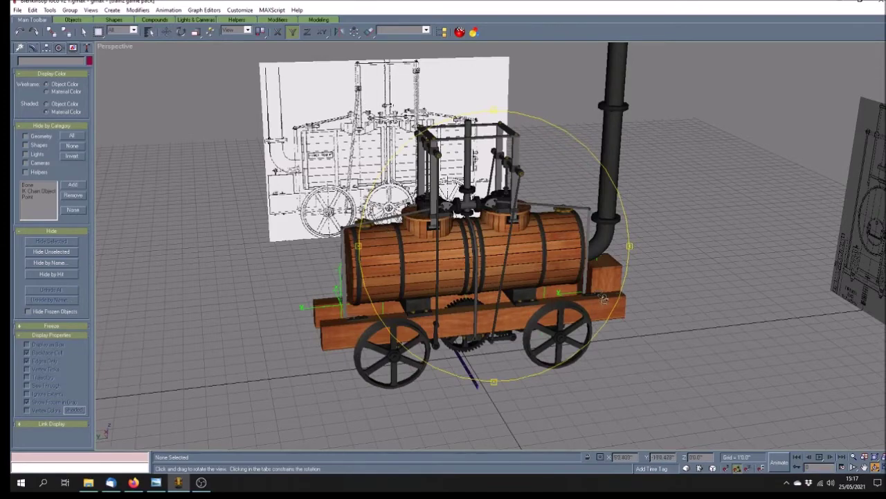
pyautogui.moveTo(503, 267)
pyautogui.mouseDown()
pyautogui.moveTo(529, 284)
pyautogui.moveTo(514, 290)
pyautogui.moveTo(498, 282)
pyautogui.moveTo(530, 291)
pyautogui.moveTo(515, 290)
pyautogui.mouseUp()
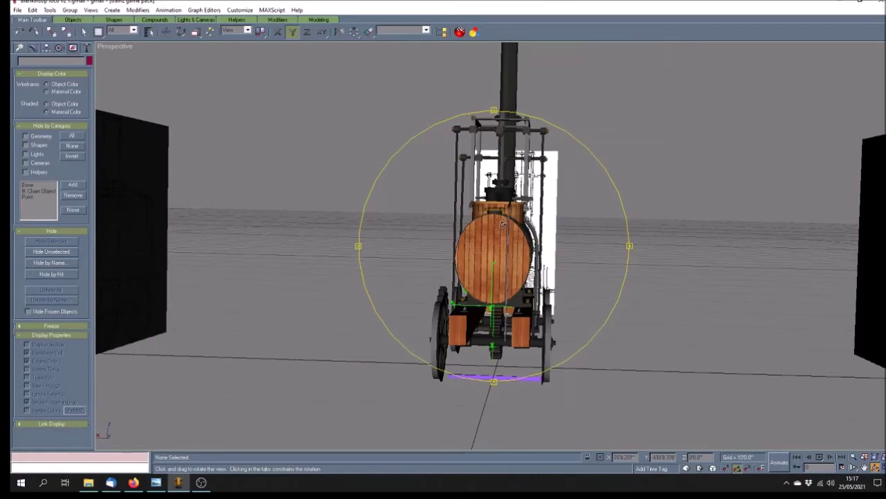
pyautogui.moveTo(496, 293)
pyautogui.mouseDown()
pyautogui.moveTo(578, 290)
pyautogui.moveTo(556, 287)
pyautogui.mouseUp()
pyautogui.scroll(-3, 554, 284)
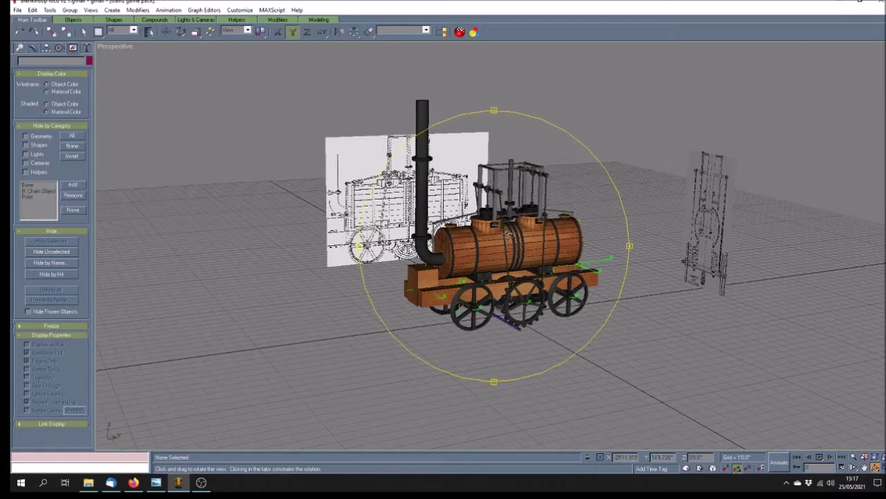
pyautogui.moveTo(517, 259)
pyautogui.mouseDown()
pyautogui.moveTo(504, 260)
pyautogui.moveTo(522, 260)
pyautogui.moveTo(516, 306)
pyautogui.moveTo(526, 298)
pyautogui.moveTo(516, 289)
pyautogui.moveTo(603, 269)
pyautogui.mouseUp()
pyautogui.moveTo(493, 263)
pyautogui.mouseDown()
pyautogui.moveTo(502, 276)
pyautogui.moveTo(493, 282)
pyautogui.moveTo(491, 261)
pyautogui.mouseUp()
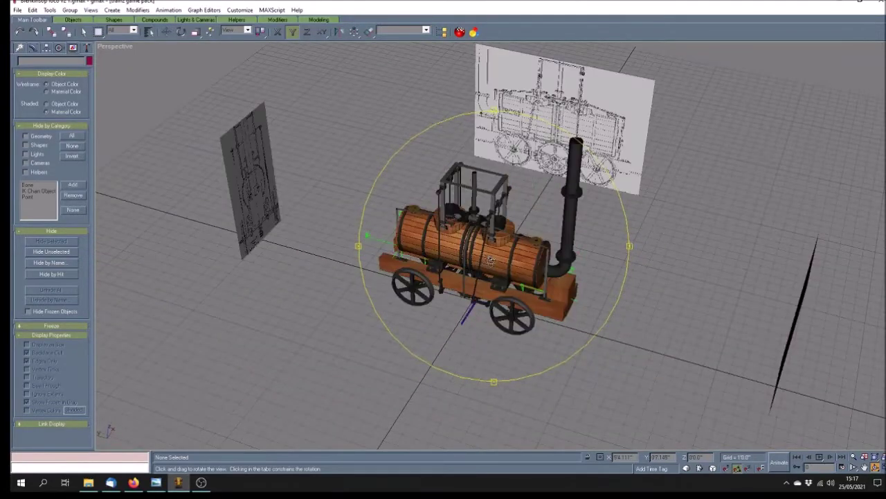
pyautogui.scroll(3, 491, 262)
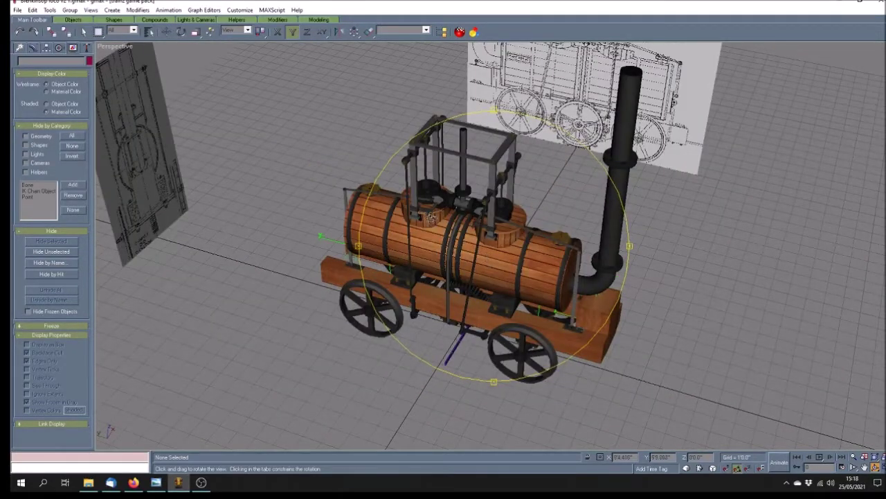
# Step: Turn to the plain-wheel side and select the a.limback helper at the rear, followed by the a.limfront helper at the chimney end
pyautogui.click(83, 32)
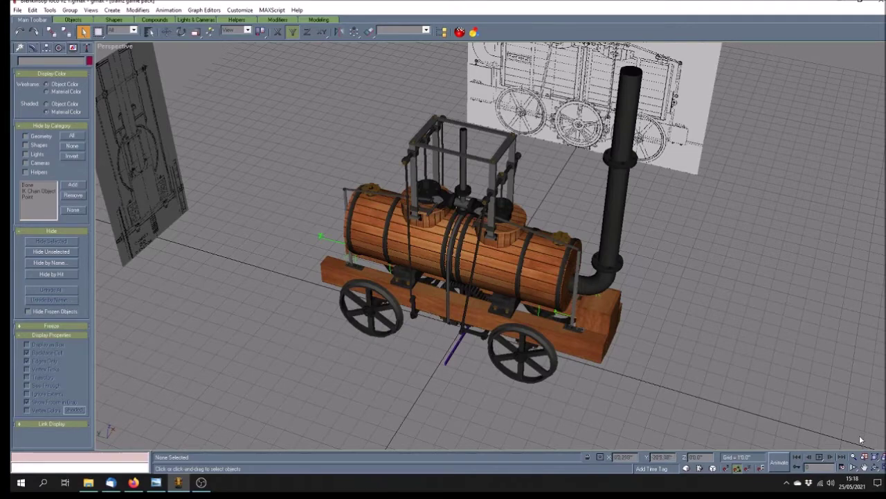
pyautogui.click(875, 468)
pyautogui.moveTo(511, 315)
pyautogui.mouseDown()
pyautogui.moveTo(537, 283)
pyautogui.moveTo(585, 318)
pyautogui.moveTo(511, 318)
pyautogui.moveTo(497, 296)
pyautogui.moveTo(511, 307)
pyautogui.moveTo(498, 311)
pyautogui.moveTo(473, 299)
pyautogui.moveTo(461, 313)
pyautogui.mouseUp()
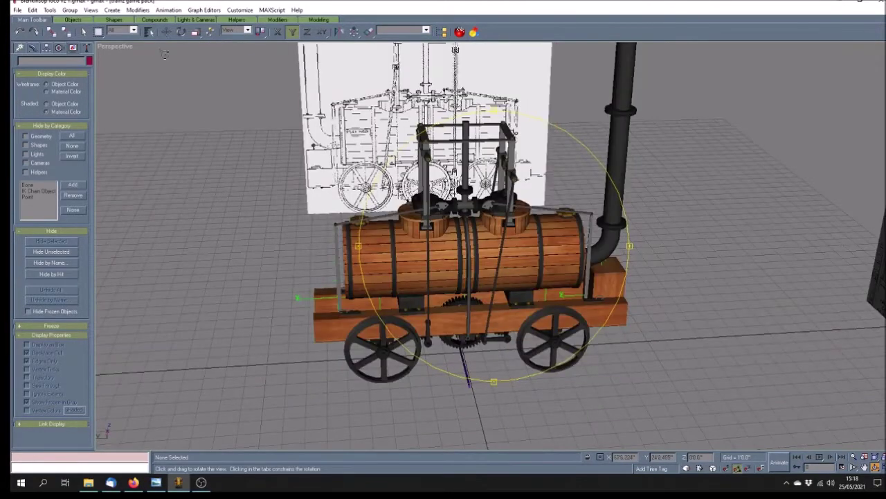
pyautogui.press('w')
pyautogui.click(299, 298)
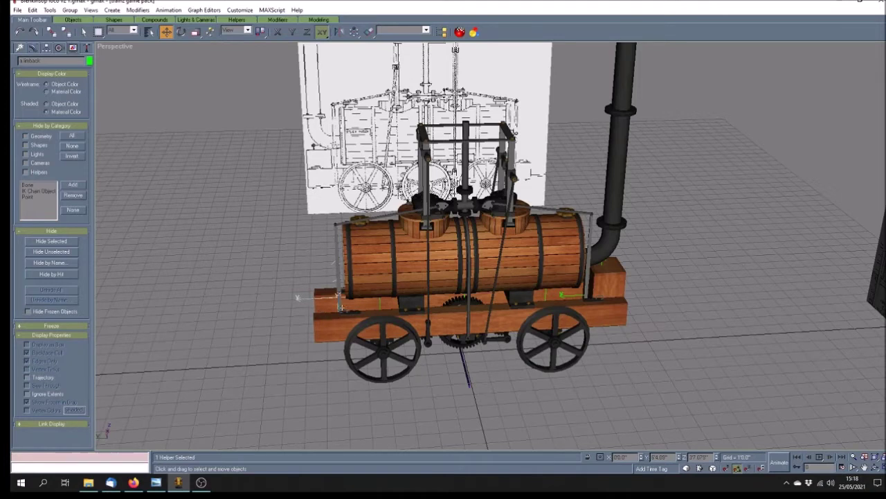
pyautogui.click(569, 297)
# Step: View the whole locomotive from the toothed-wheel side at a distance with its reference drawings, and clear the helper selection
pyautogui.click(876, 467)
pyautogui.moveTo(659, 381)
pyautogui.mouseDown()
pyautogui.moveTo(581, 309)
pyautogui.moveTo(576, 346)
pyautogui.moveTo(506, 337)
pyautogui.moveTo(512, 349)
pyautogui.moveTo(537, 349)
pyautogui.moveTo(526, 346)
pyautogui.moveTo(543, 358)
pyautogui.moveTo(494, 341)
pyautogui.moveTo(531, 333)
pyautogui.moveTo(491, 315)
pyautogui.mouseUp()
pyautogui.scroll(-3, 531, 332)
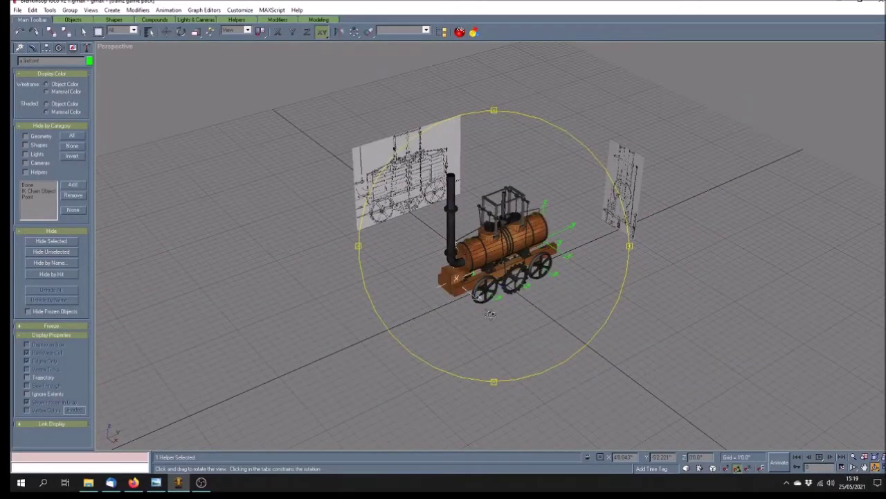
pyautogui.click(83, 31)
pyautogui.click(534, 313)
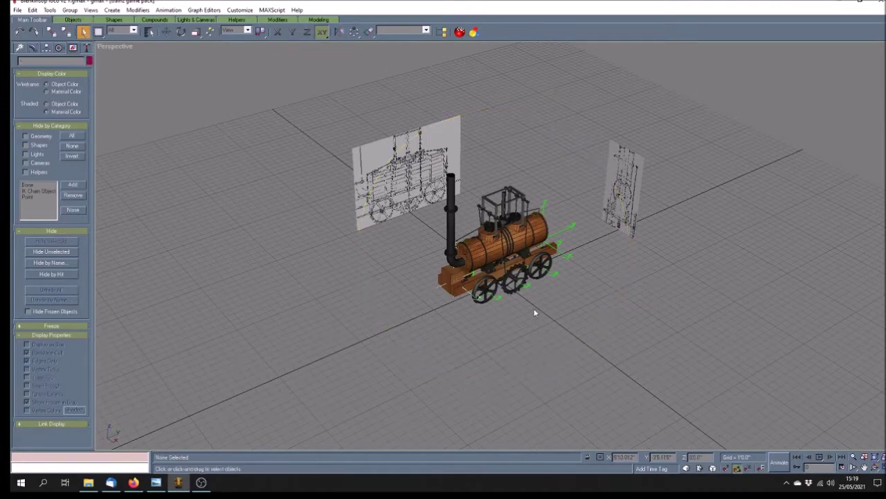
# Step: Inspect the chimney end and toothed driving wheel more closely, keeping both reference drawings in view
pyautogui.scroll(2, 515, 289)
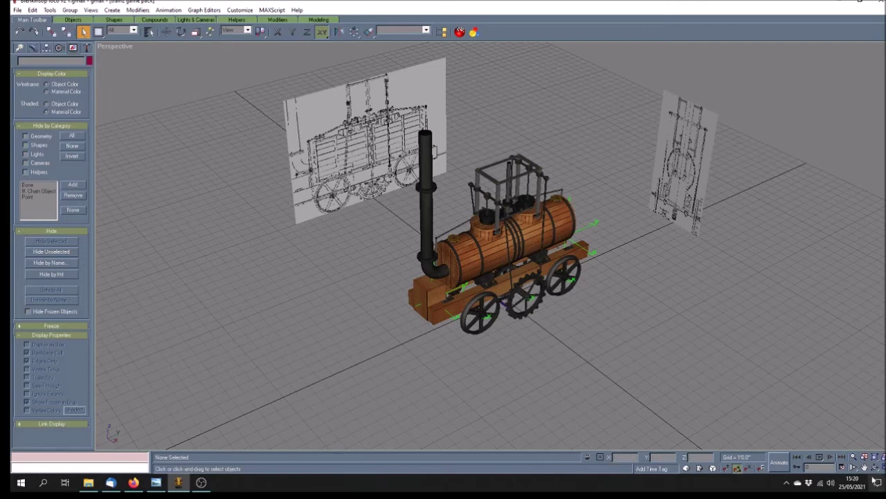
pyautogui.click(875, 468)
pyautogui.moveTo(540, 320)
pyautogui.mouseDown()
pyautogui.moveTo(551, 313)
pyautogui.moveTo(557, 338)
pyautogui.mouseUp()
pyautogui.scroll(3, 557, 338)
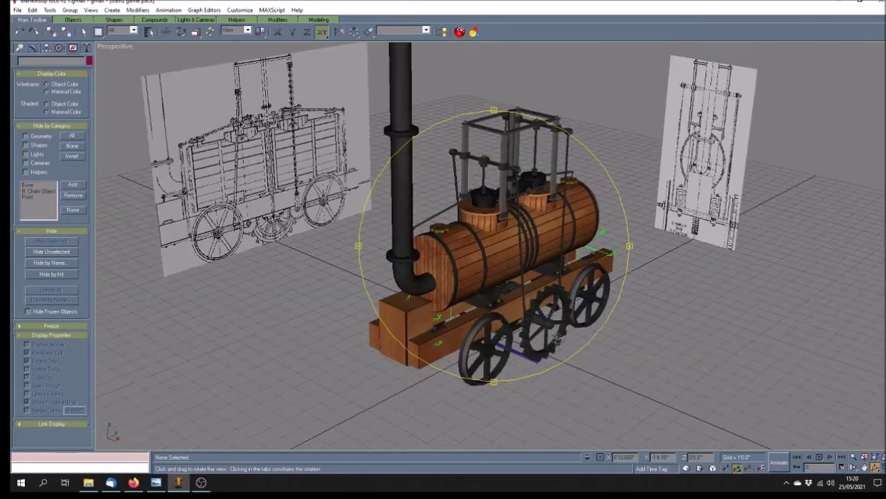
pyautogui.scroll(-3, 557, 338)
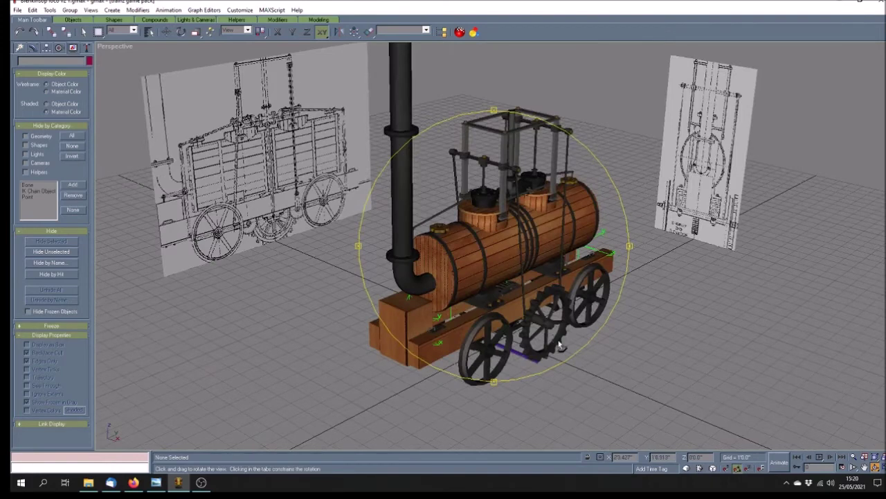